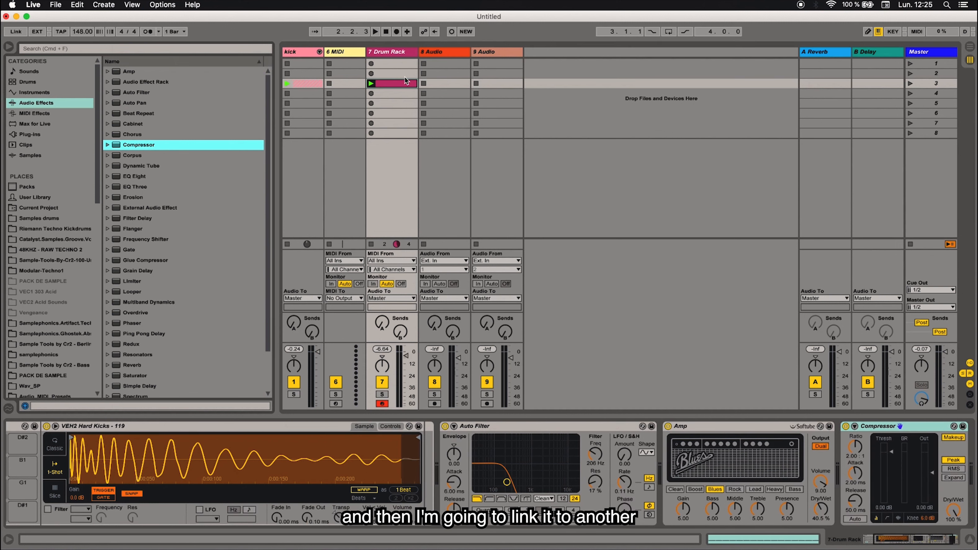
Create an empty MIDI clip in scene 3 of the 6 MIDI track and load an empty Drum Rack on that track
left_click(339, 54)
double_click(345, 85)
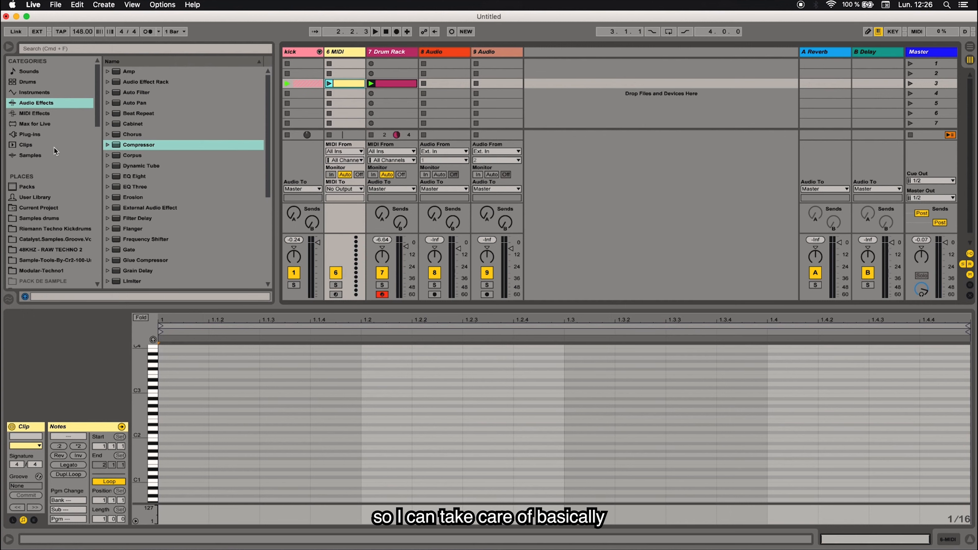
left_click(27, 81)
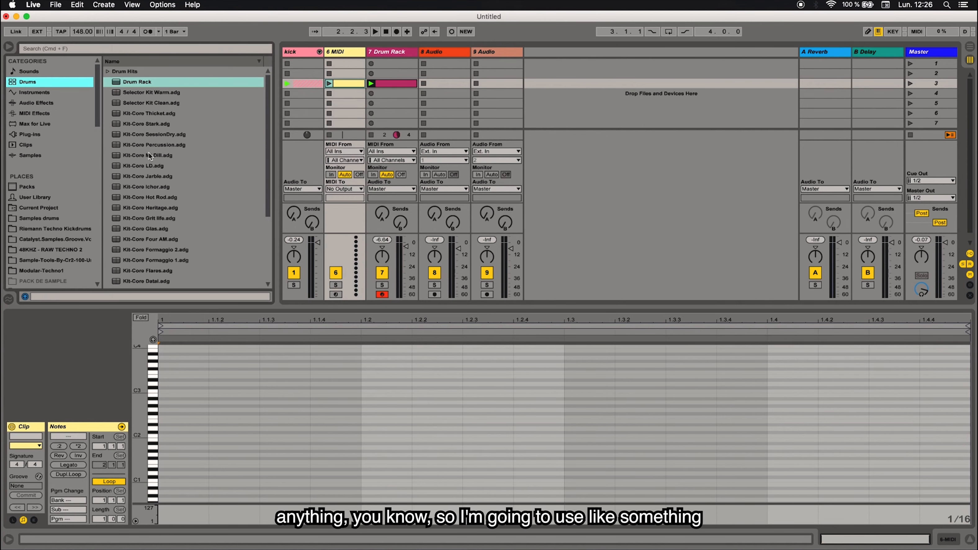
double_click(124, 83)
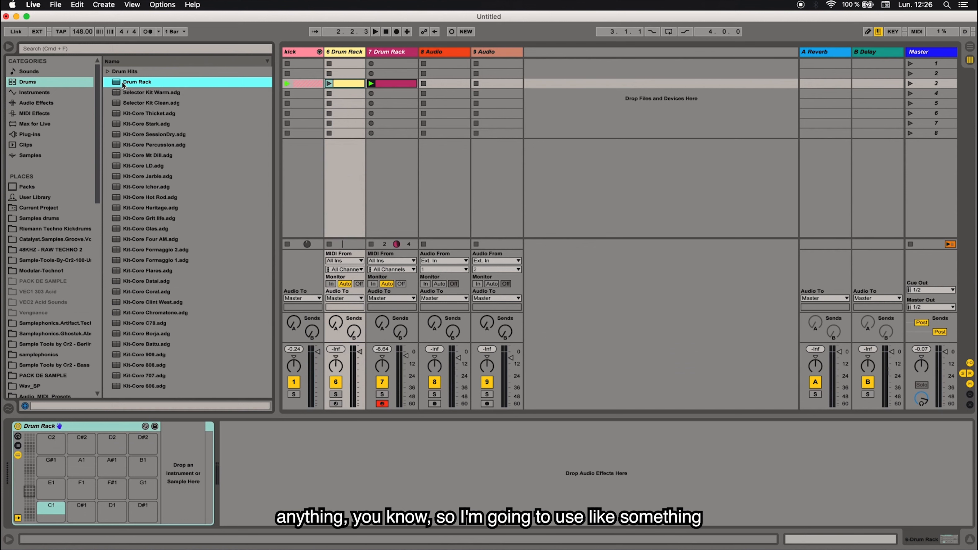
Load the Rim-909.aif sample from the Rim drum hits onto the C1 pad of the Drum Rack
left_click(50, 104)
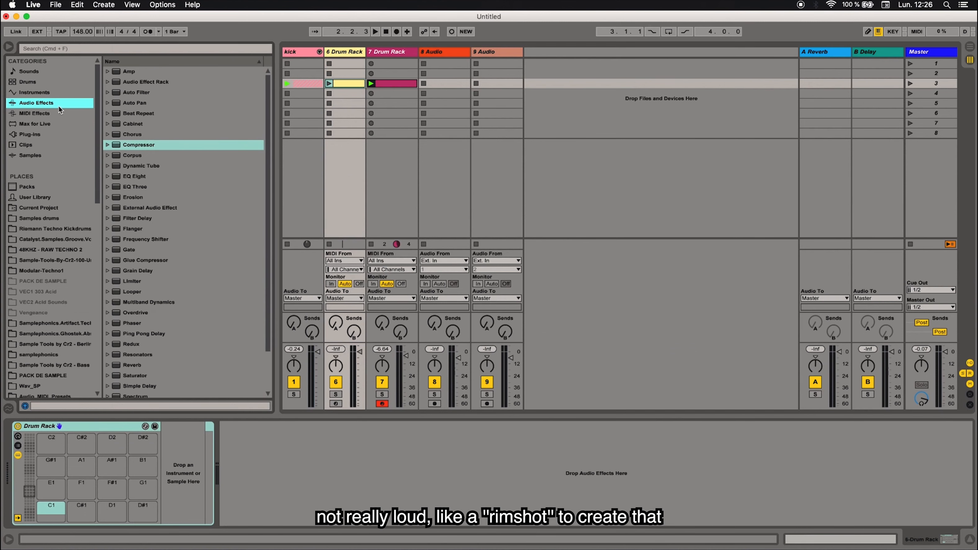
left_click(29, 83)
left_click(107, 72)
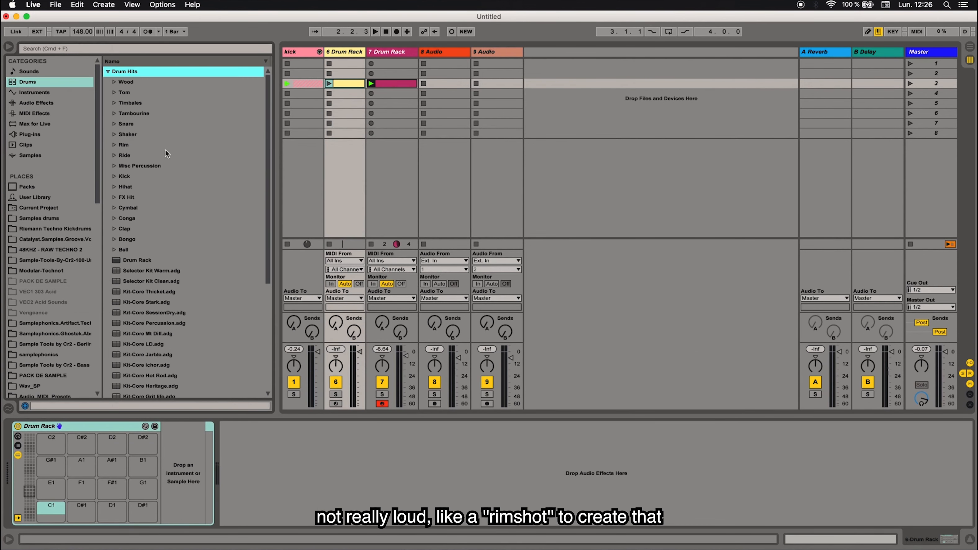
left_click(114, 146)
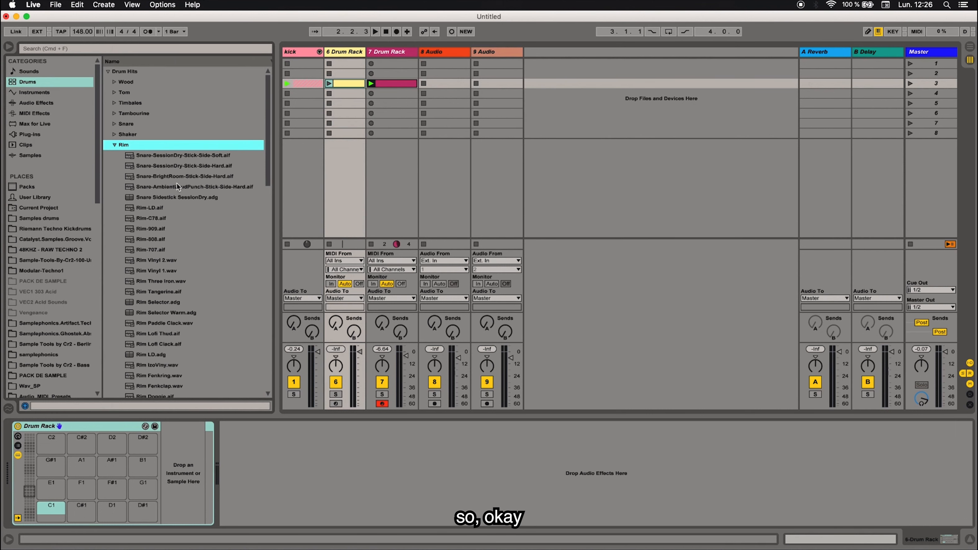
left_click(156, 229)
left_click_drag(154, 232, 51, 512)
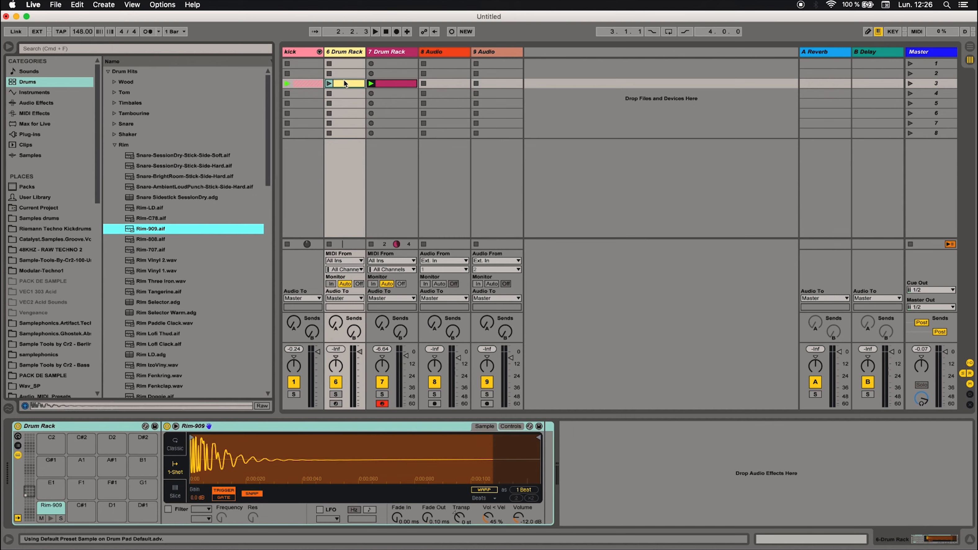
Draw sixteenth-length Rim-909 notes on all four beats of the track's clip, at 1, 1.2, 1.3 and 1.4
double_click(336, 82)
key("b")
left_click(208, 351)
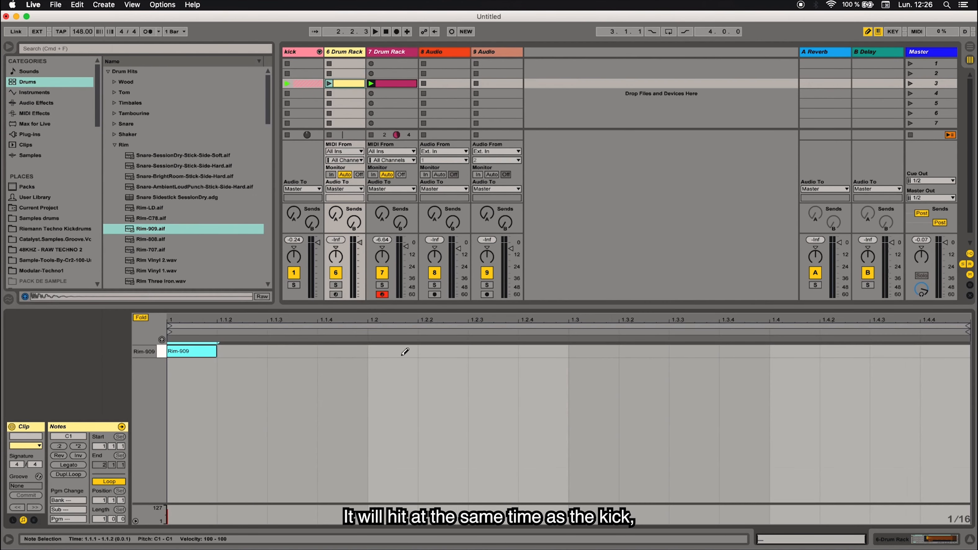
left_click(406, 351)
left_click(636, 351)
left_click(639, 351)
left_click(593, 351)
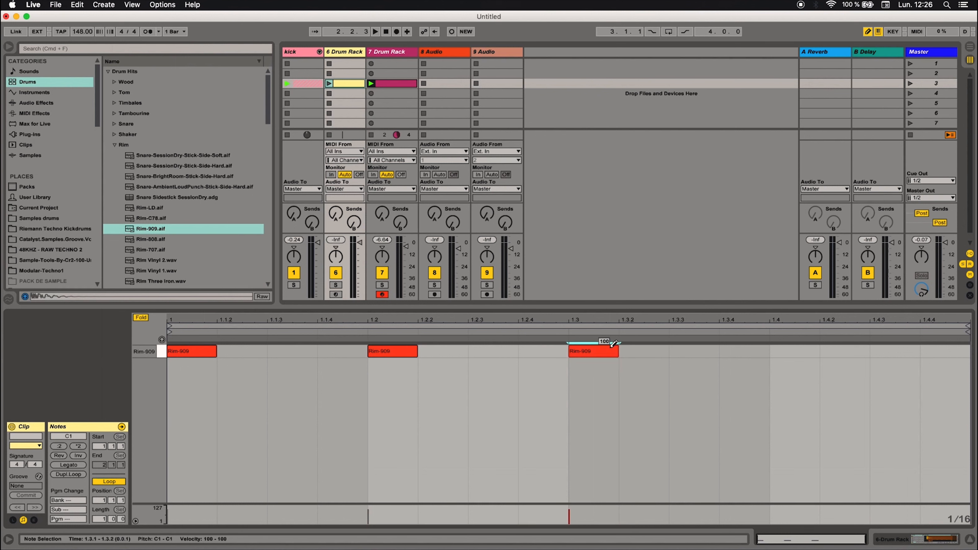
left_click(786, 351)
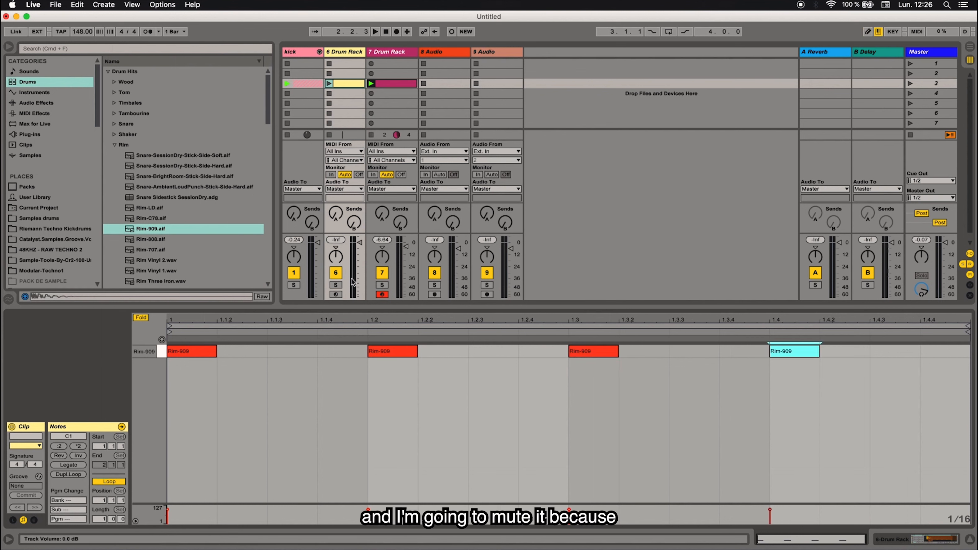
Mute the rimshot's Drum Rack track and rename it ghost kick
left_click(336, 273)
left_click(350, 54)
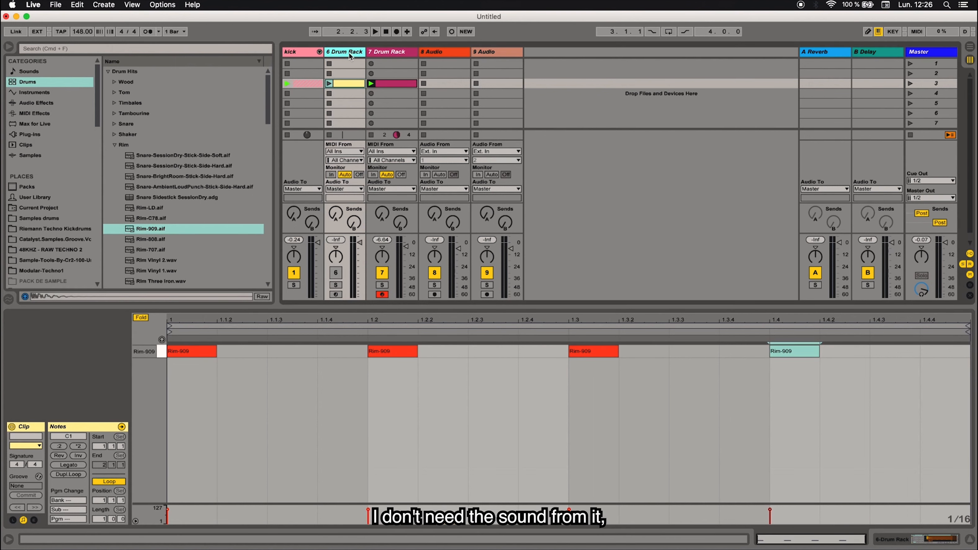
key("super+r")
type("g")
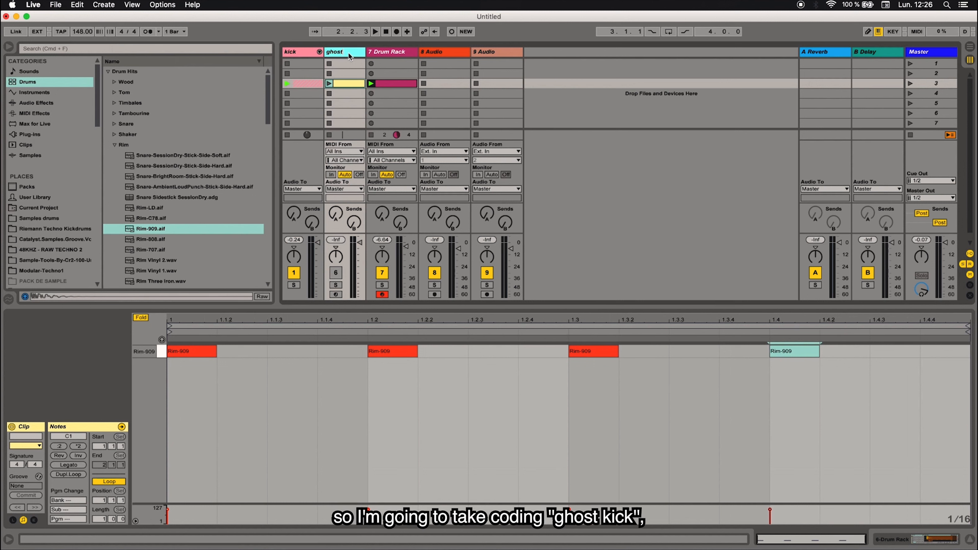
key("Return")
Launch the ghost kick clip and enable Sidechain on the 7 Drum Rack track's Compressor with ghost kick as the audio source
left_click(330, 83)
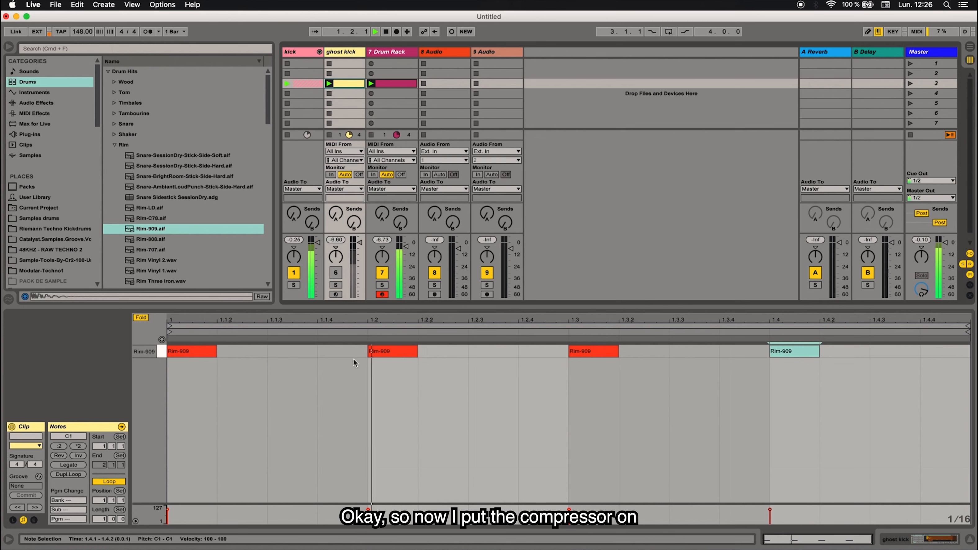
left_click(396, 51)
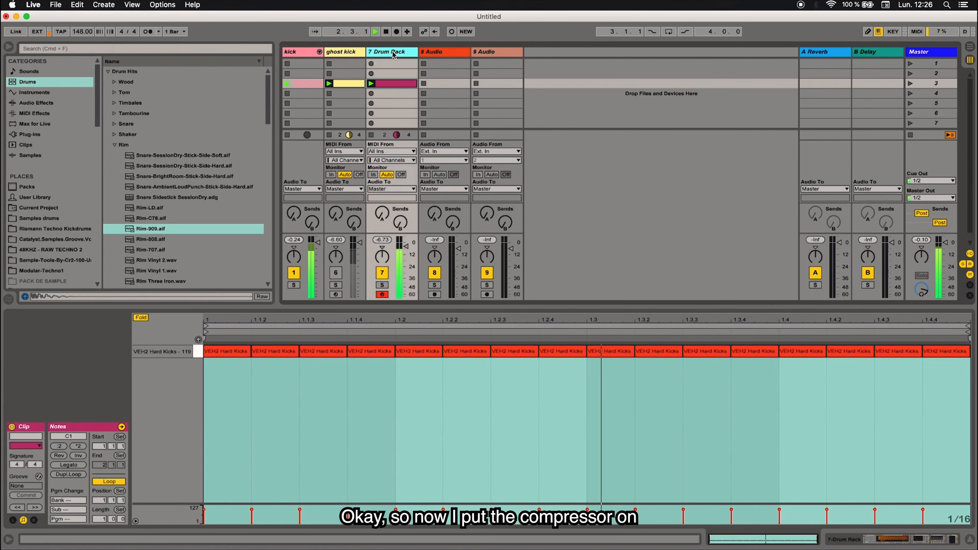
double_click(396, 51)
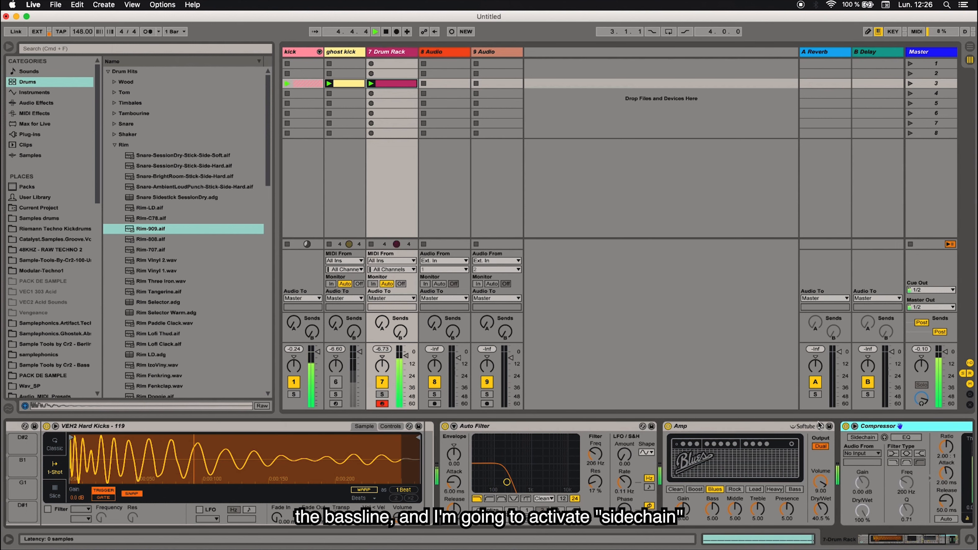
left_click(855, 426)
left_click(714, 437)
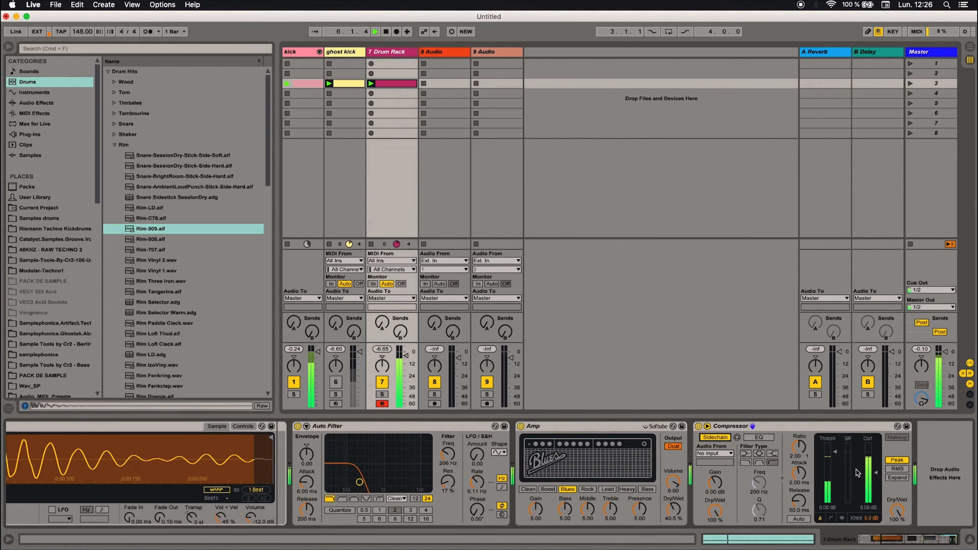
left_click(714, 453)
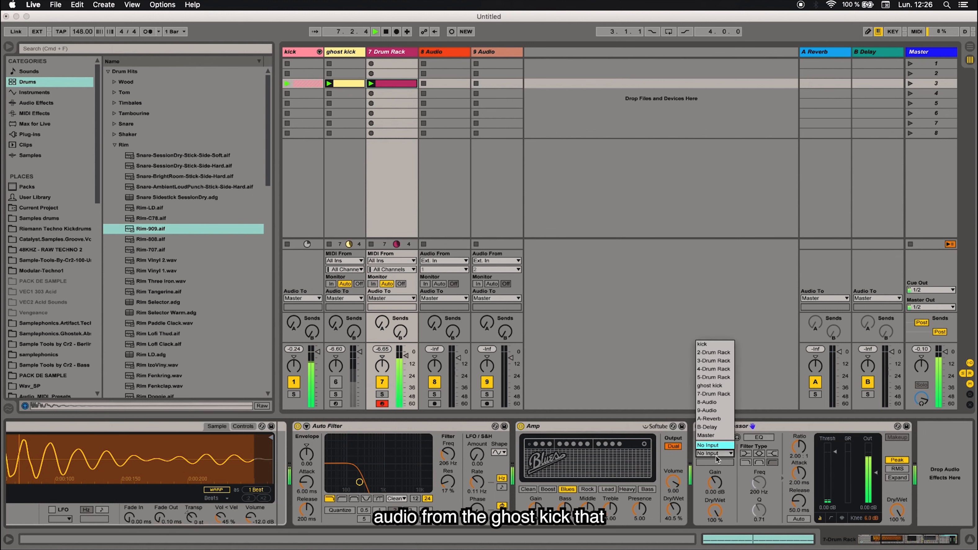
left_click(716, 387)
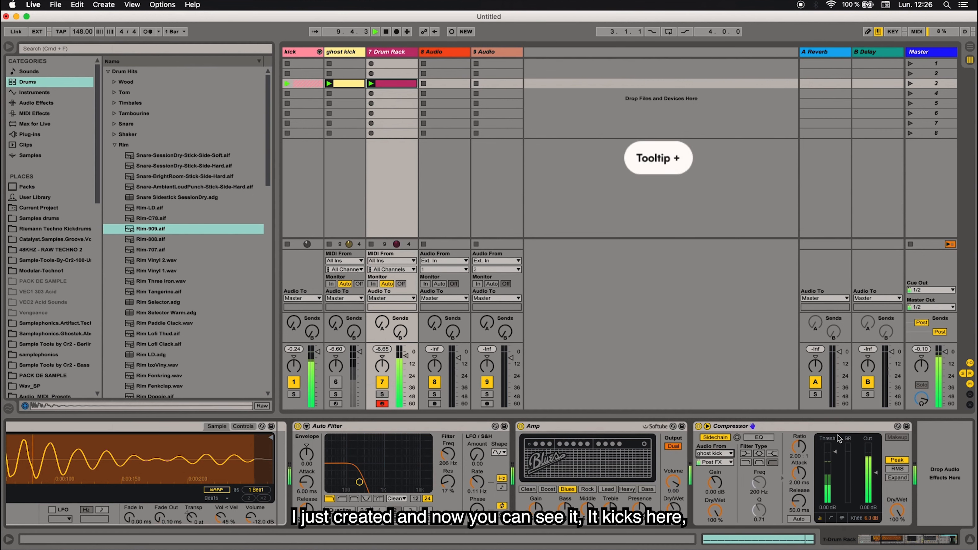
left_click(660, 164)
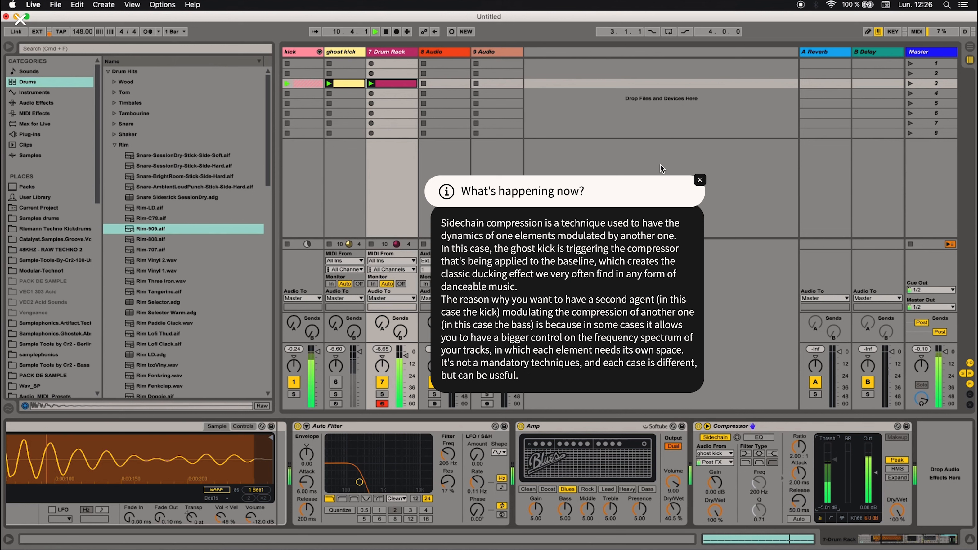
left_click(700, 179)
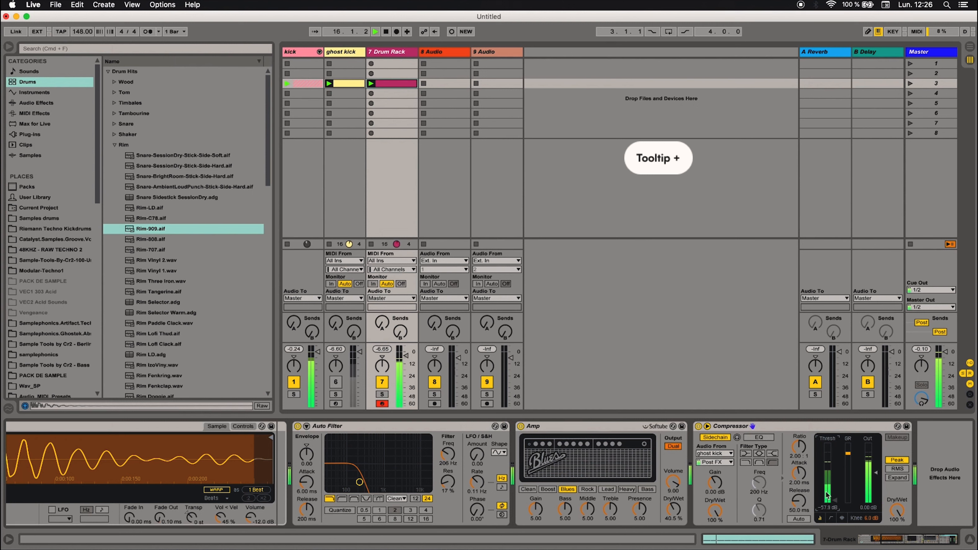
Set the bass Compressor's release to 92.1 ms, compare it with bypass, and lower the Auto Filter frequency to about 146 Hz
mouse_move(799, 500)
left_mouse_down()
mouse_move(799, 471)
mouse_move(799, 492)
left_mouse_up()
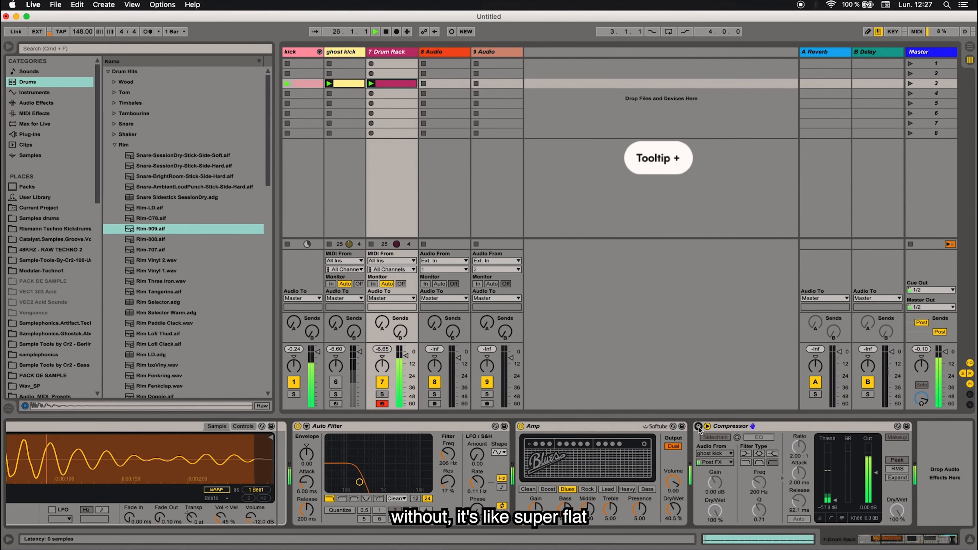
left_click(698, 426)
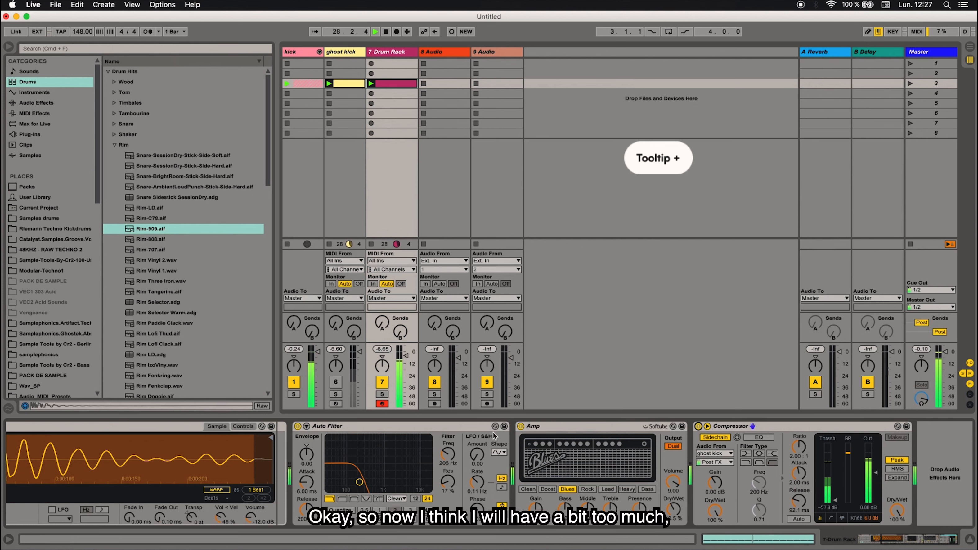
mouse_move(453, 461)
left_mouse_down()
mouse_move(452, 476)
mouse_move(453, 460)
left_mouse_up()
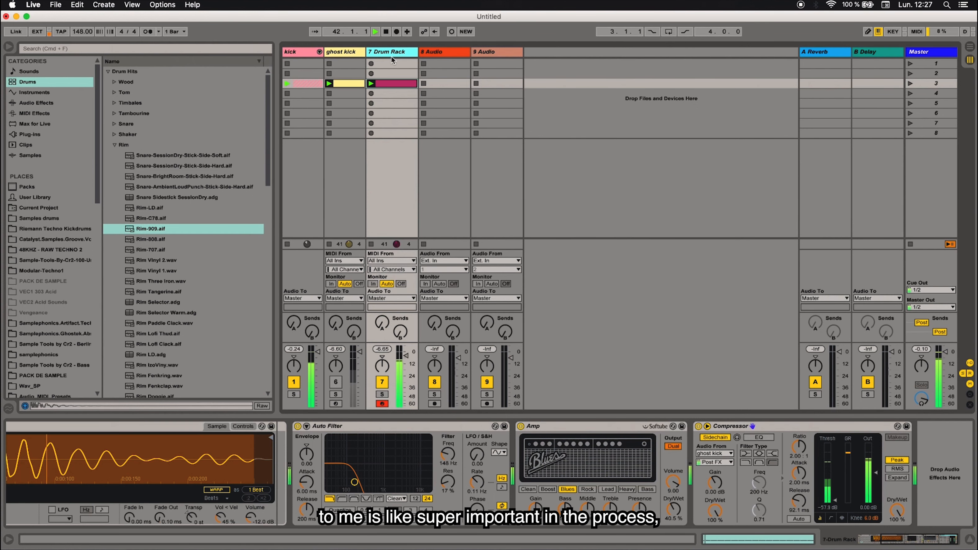
Insert a new MIDI track after 7 Drum Rack and load the DUNE2 VST instrument on it
key("super+shift+t")
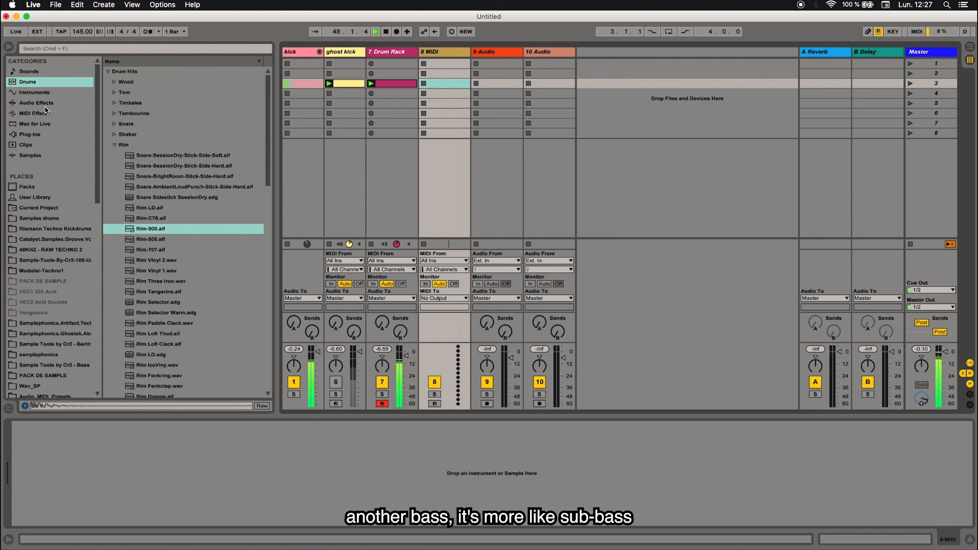
left_click(29, 135)
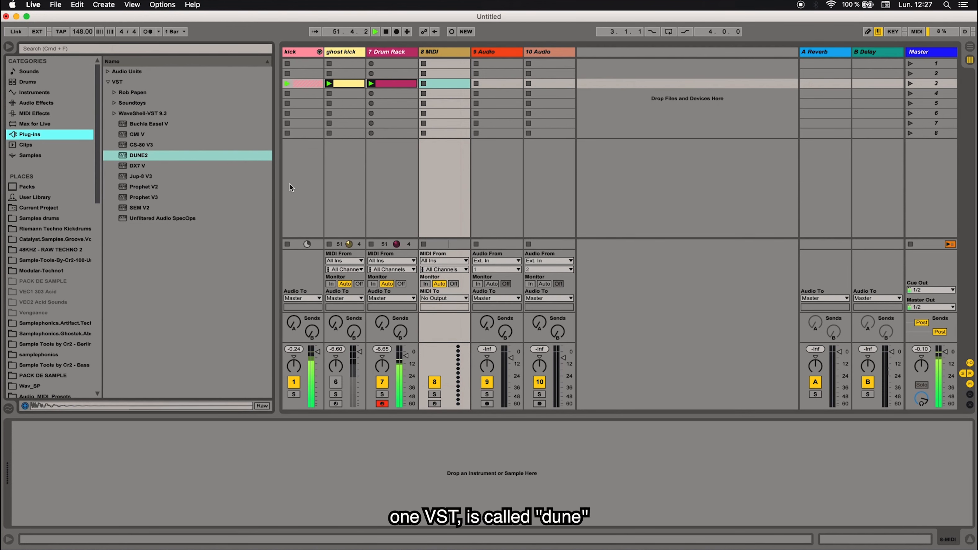
double_click(140, 158)
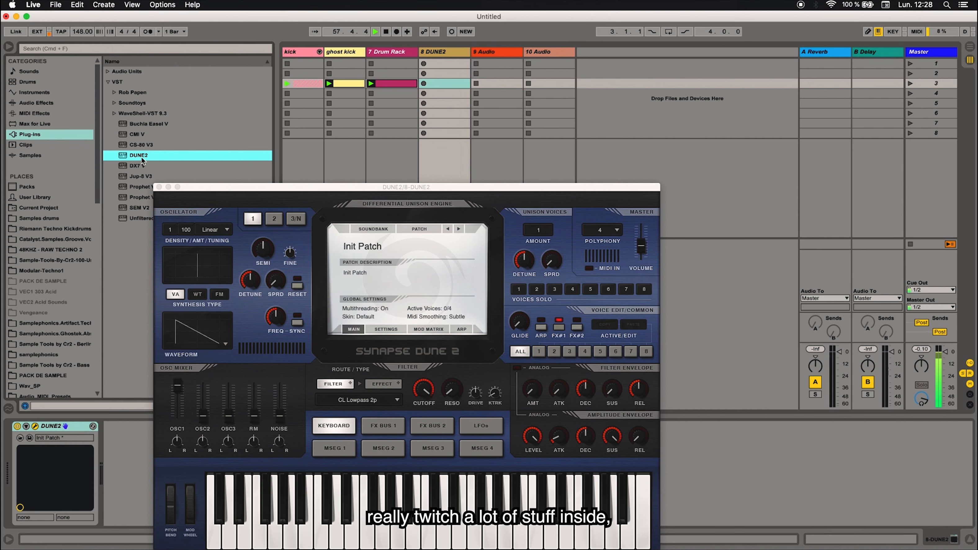
left_click_drag(330, 190, 360, 149)
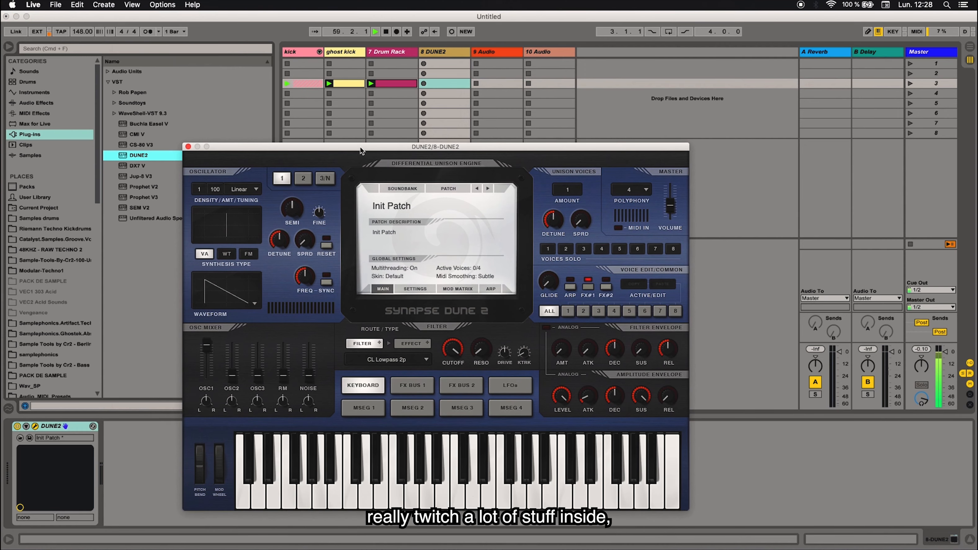
Load the Air Race KS patch in DUNE2, close its window, and lower the computer keyboard octave to C2–D3
left_click(403, 188)
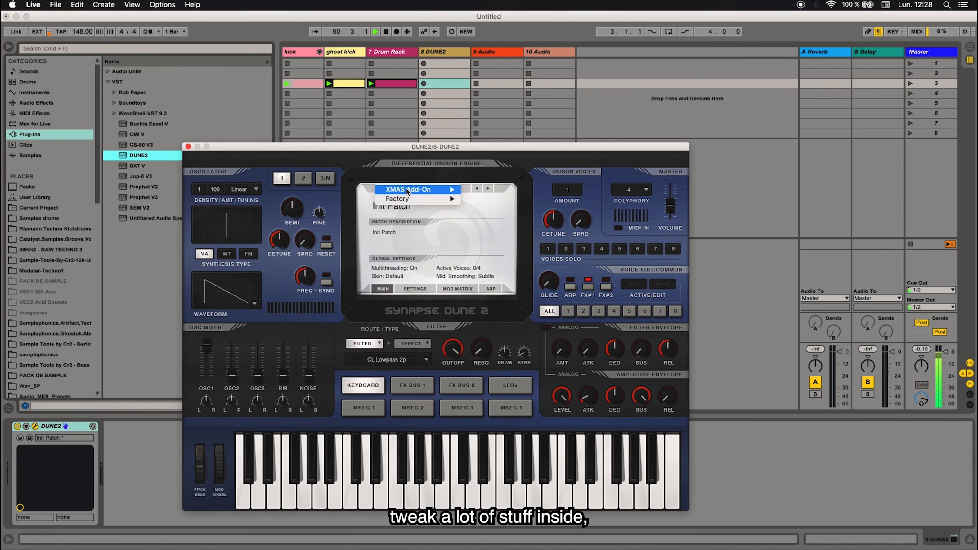
mouse_move(404, 199)
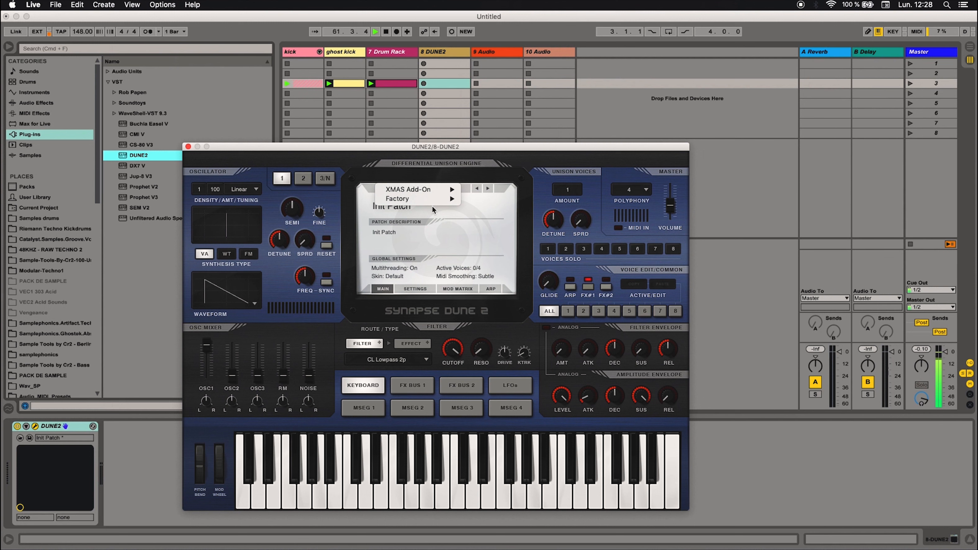
left_click(481, 217)
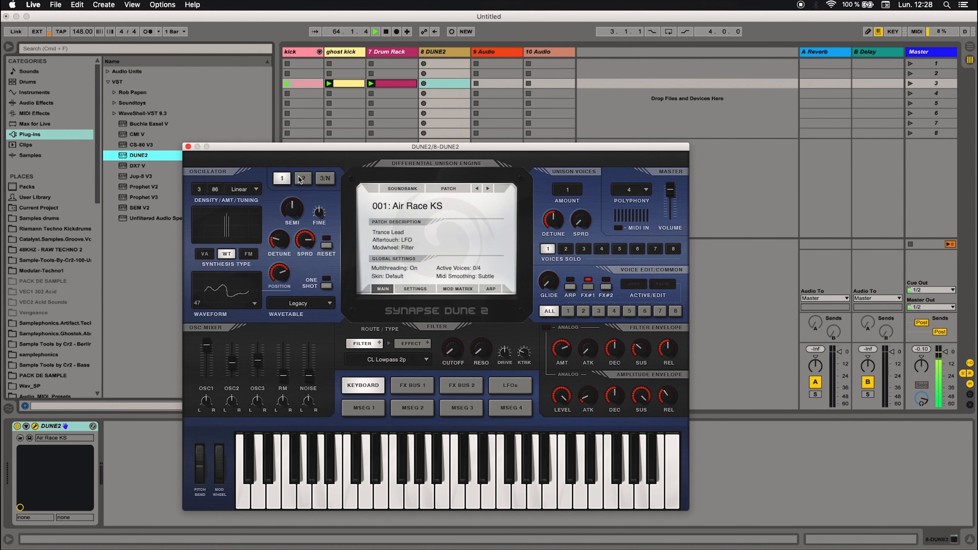
left_click(188, 146)
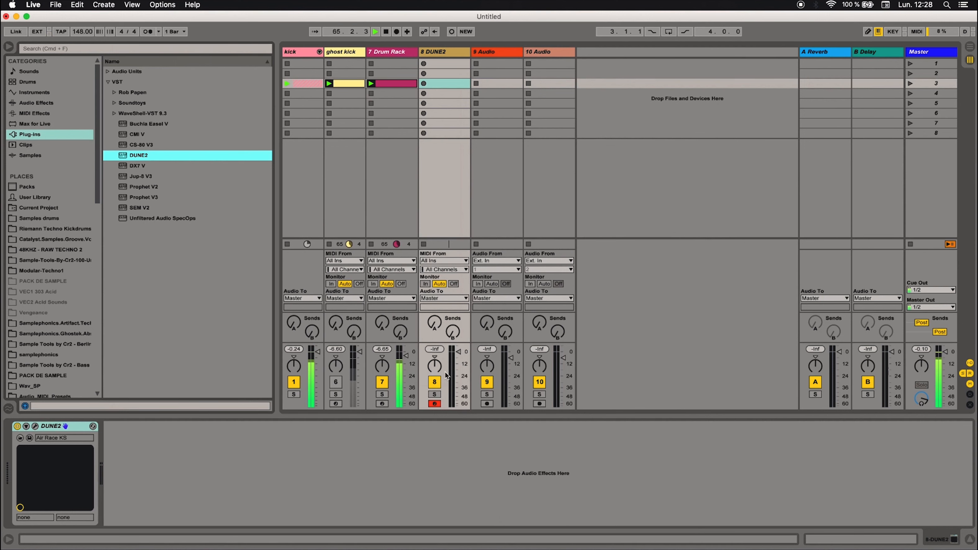
key("z")
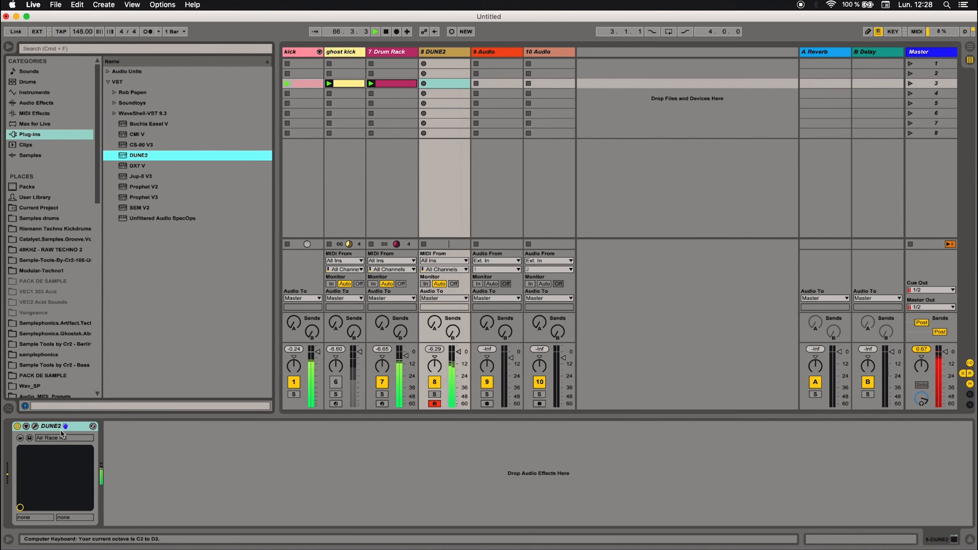
Copy the sidechained Compressor from the 7 Drum Rack track to the 8 DUNE2 track
left_click(390, 52)
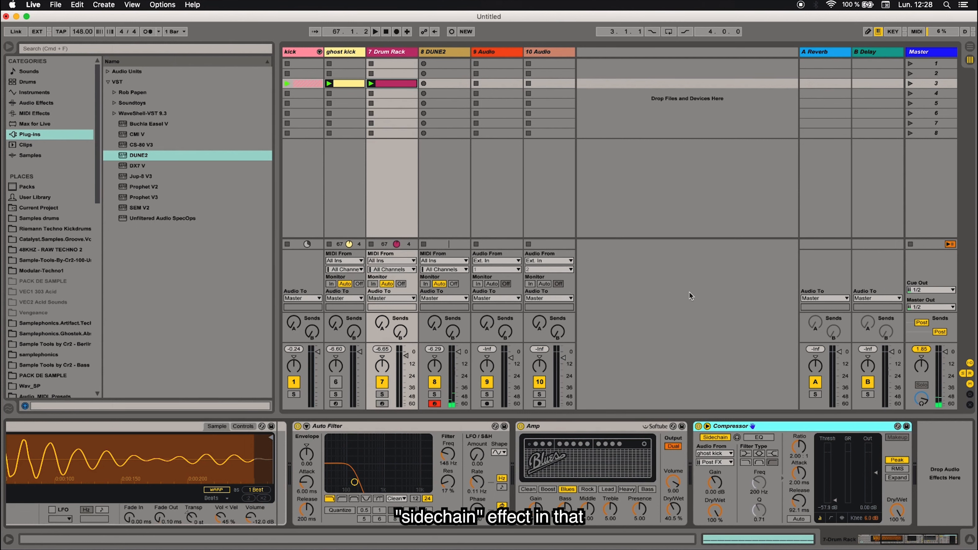
left_click(468, 86)
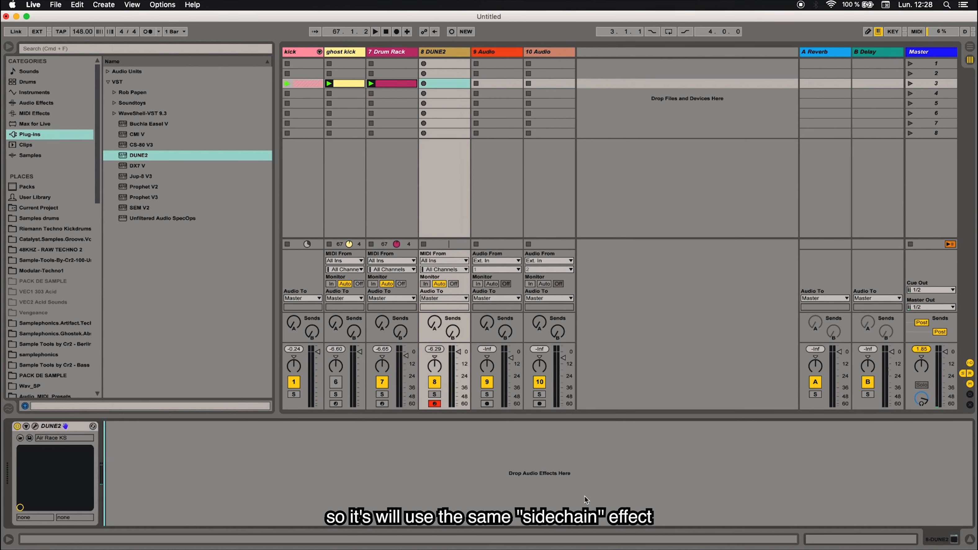
key("super+v")
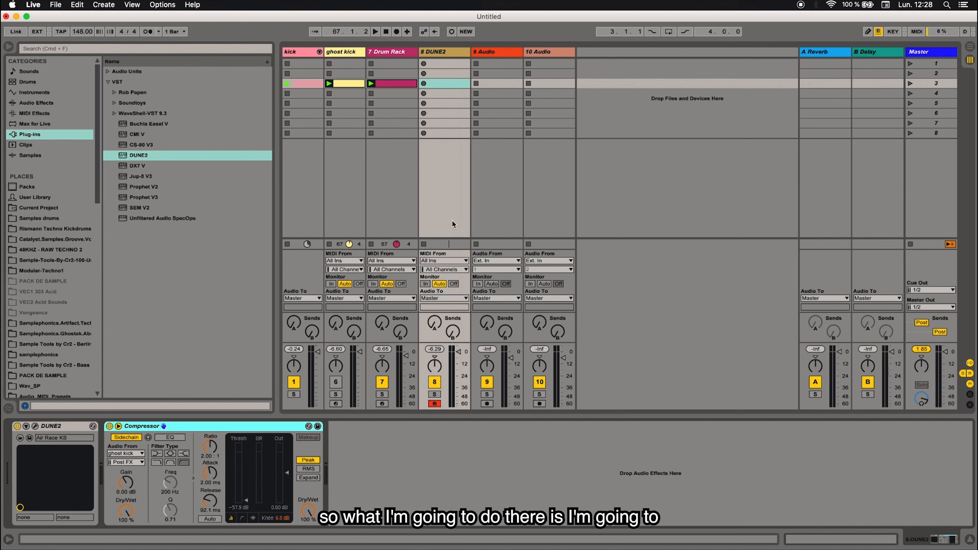
Open the DUNE2 synth window on the 8 DUNE2 track
left_click(445, 50)
double_click(441, 53)
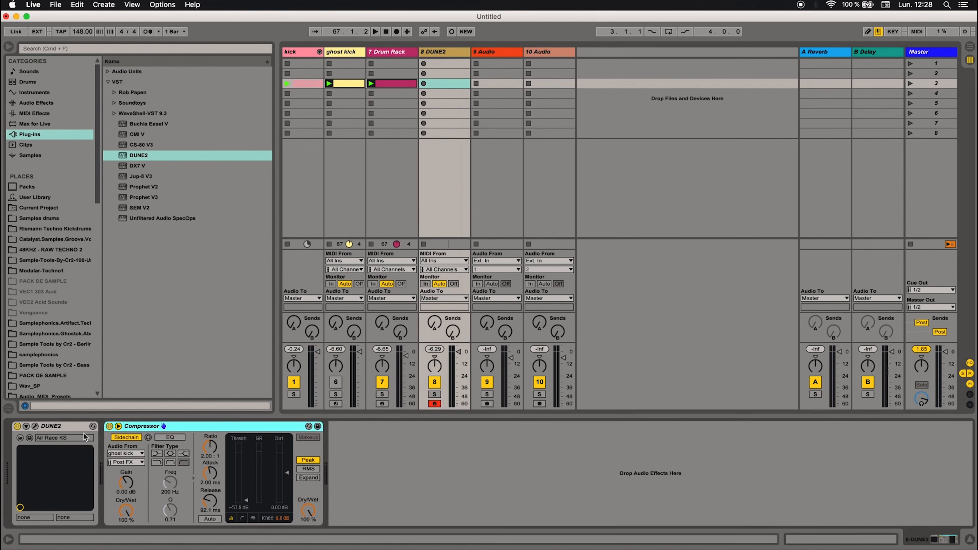
left_click(35, 425)
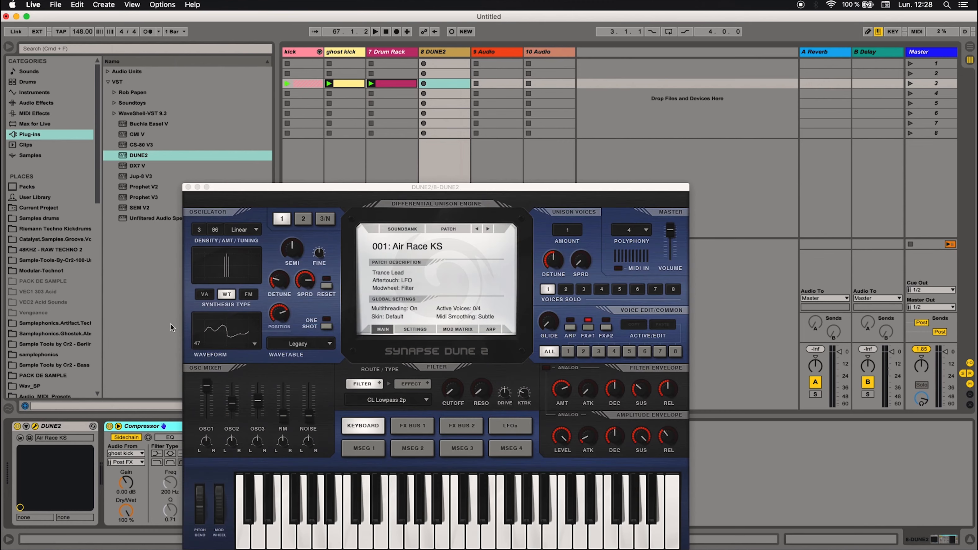
Audition DUNE2's lead patches one after another, up to 010: Distance EDT
left_click(488, 229)
left_click(488, 229)
left_click(488, 229)
left_click(488, 229)
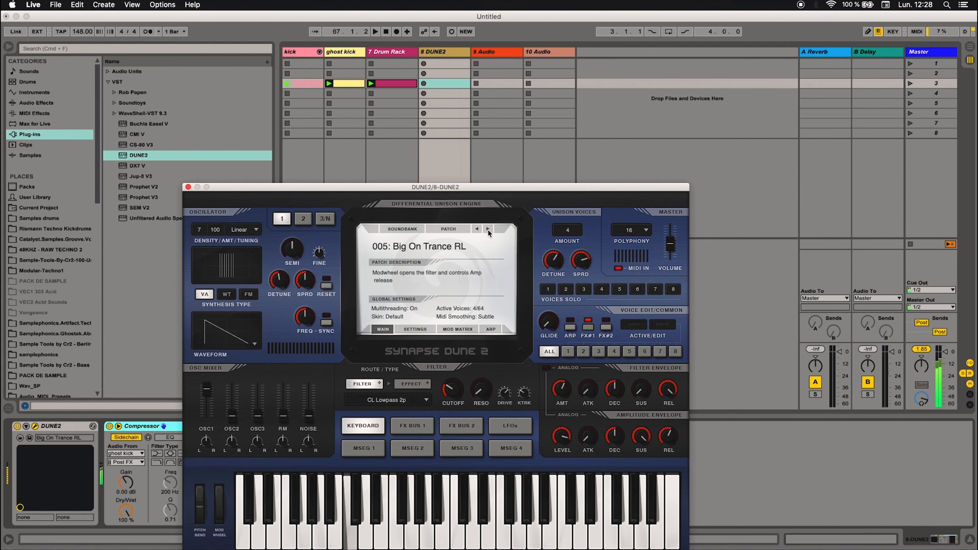
left_click(488, 229)
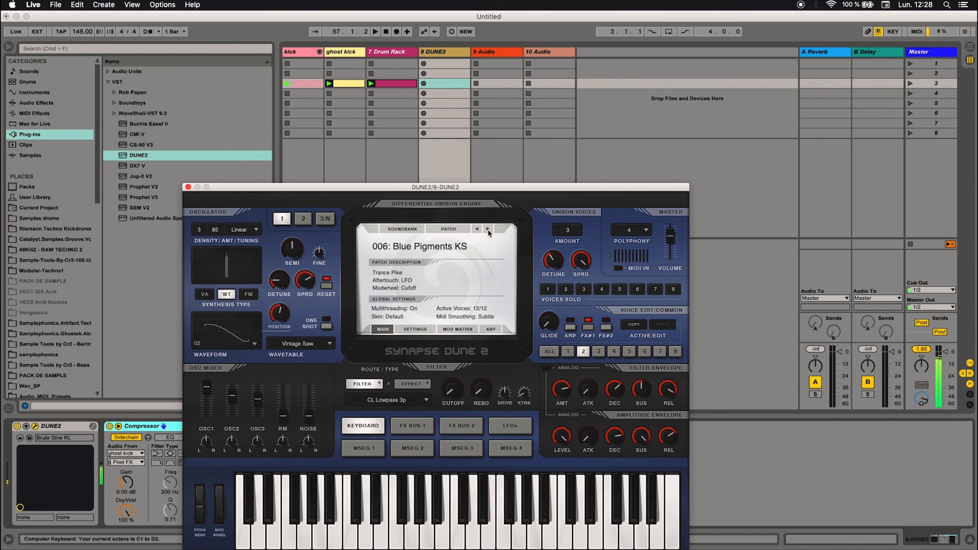
left_click(488, 229)
left_click(488, 229)
left_click(488, 229)
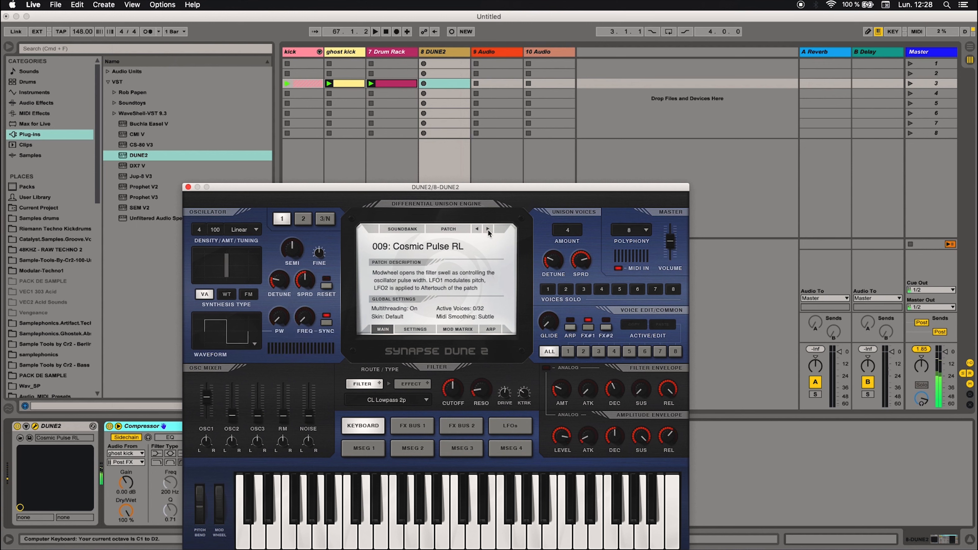
left_click(488, 229)
Switch DUNE2 to the Factory Bass soundbank and advance to the patch 006: Comped MK
left_click(403, 229)
mouse_move(424, 239)
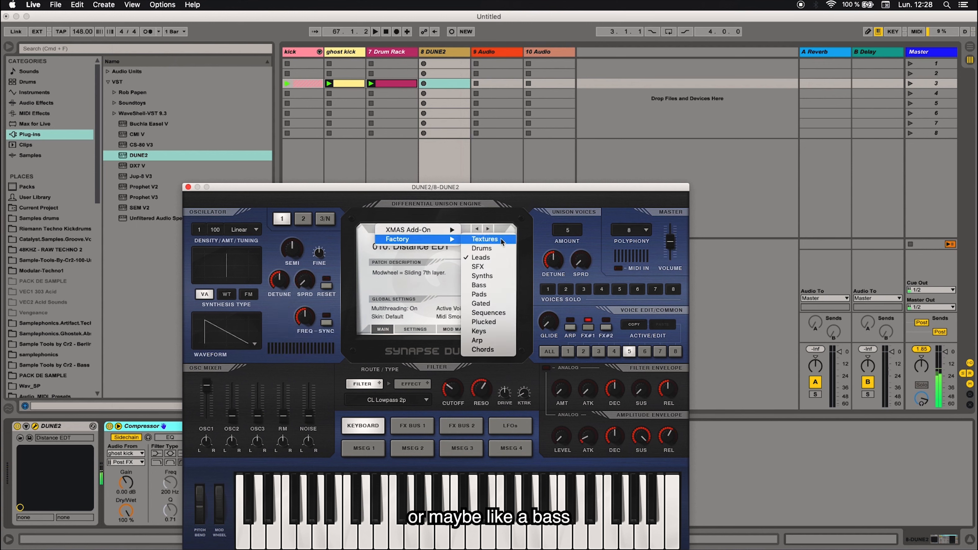
left_click(494, 285)
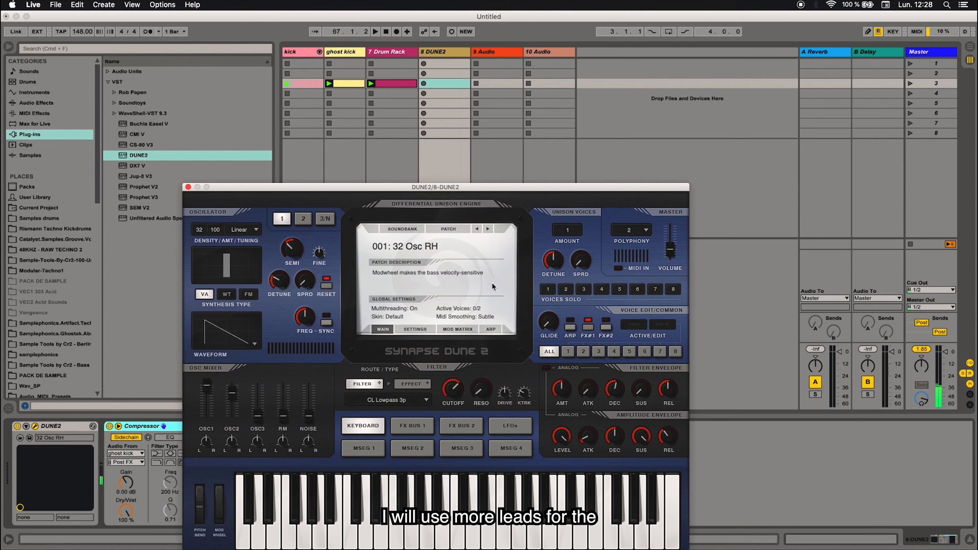
left_click(488, 231)
left_click(487, 230)
left_click(488, 230)
left_click(488, 230)
left_click(488, 231)
Play the set with the DUNE2 window closed and the 7 Drum Rack track muted, and stop playback
key("space")
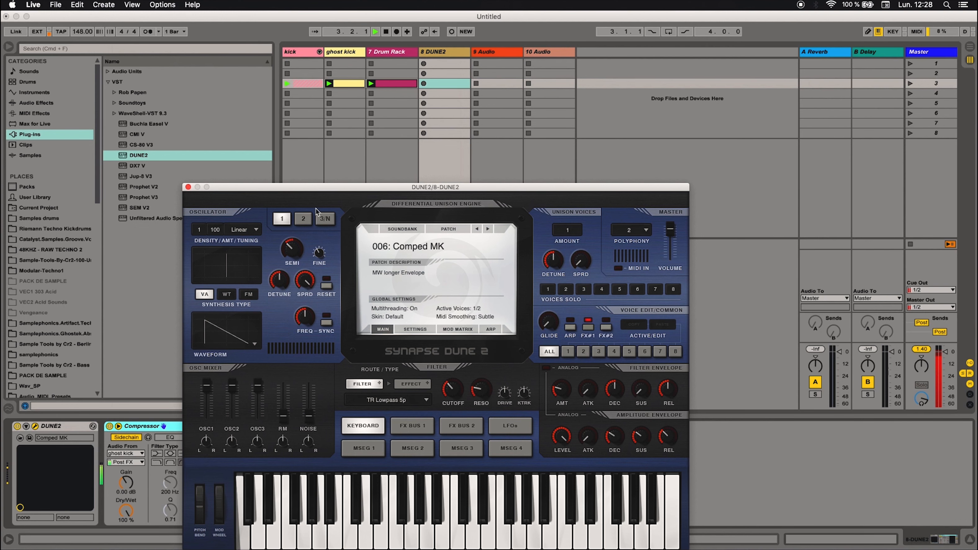
left_click(188, 187)
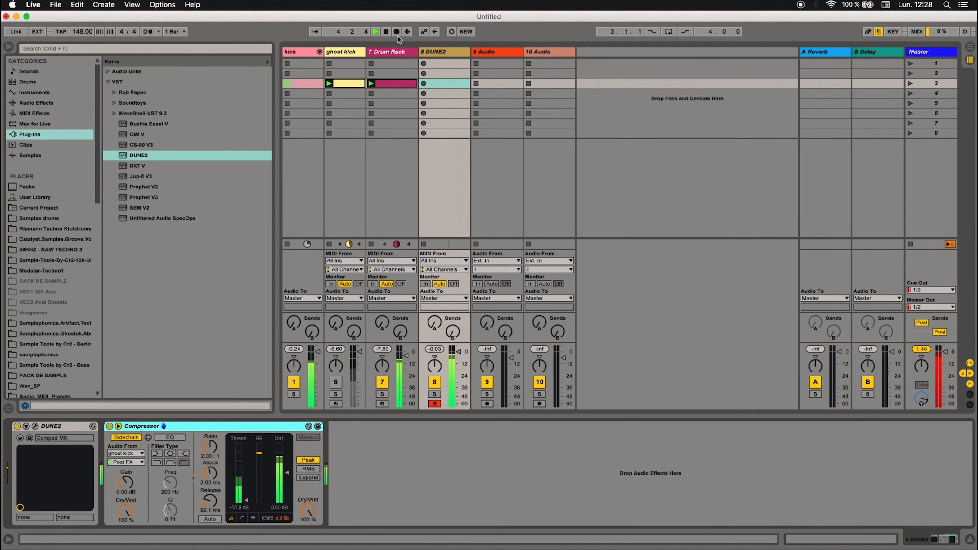
left_click(393, 54)
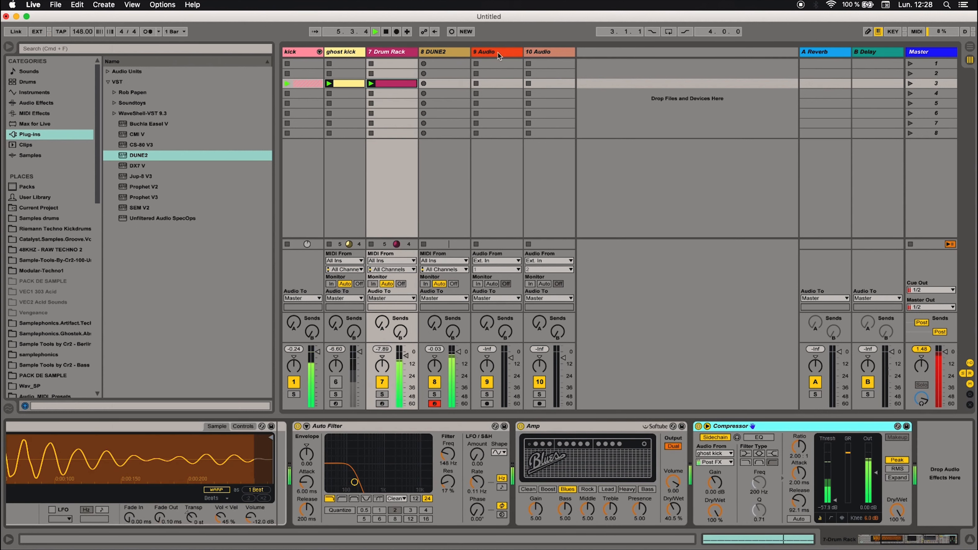
left_click(382, 382)
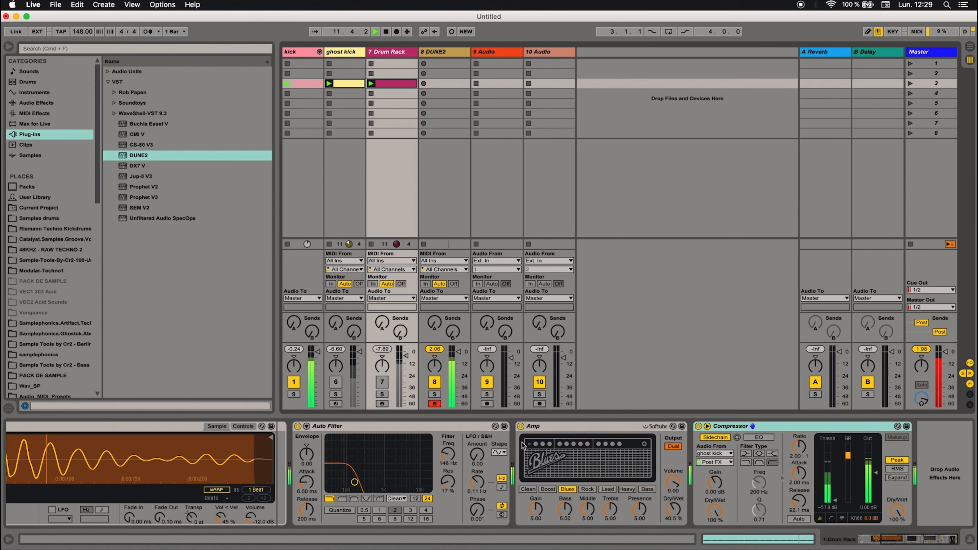
key("space")
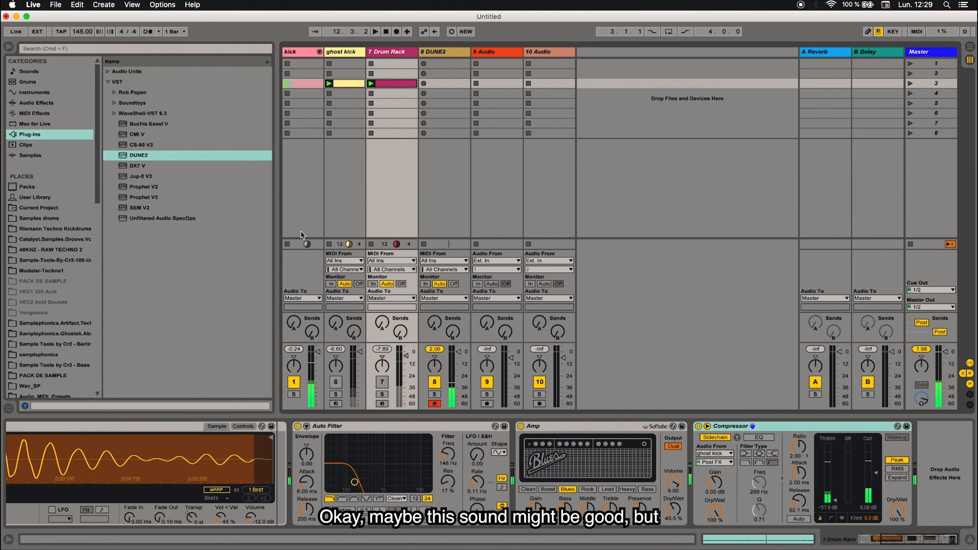
Add Amp and Chorus effects to the 8 DUNE2 track and raise its Compressor threshold to -10.5 dB
left_click(439, 51)
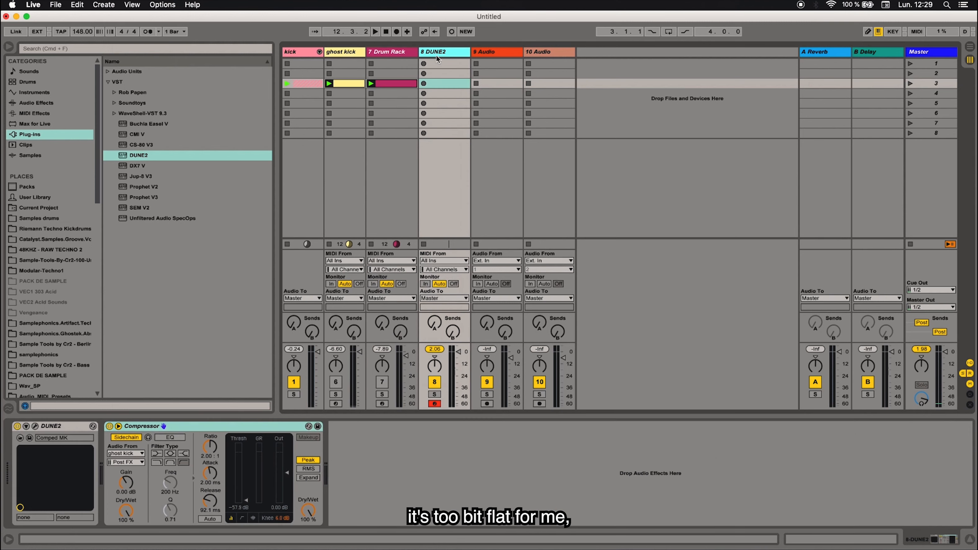
left_click(45, 103)
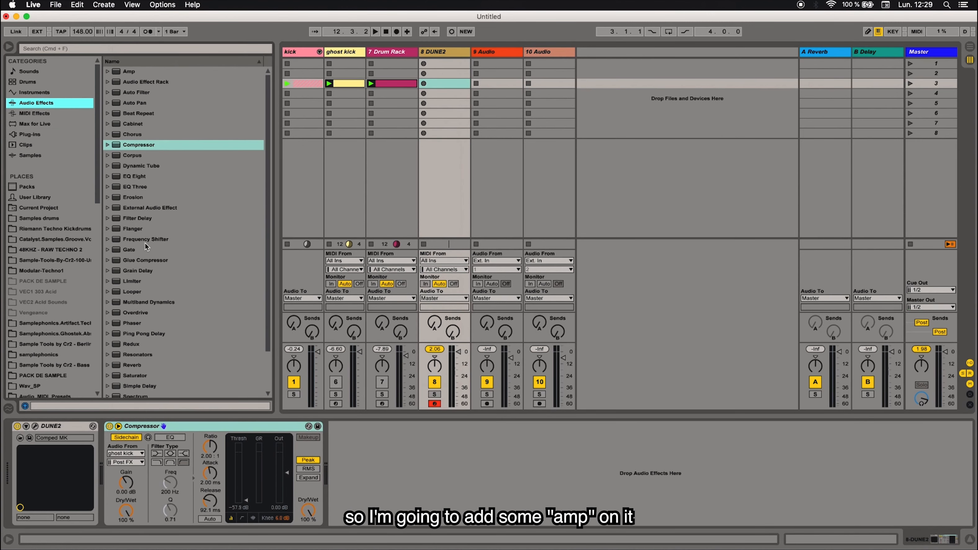
double_click(123, 72)
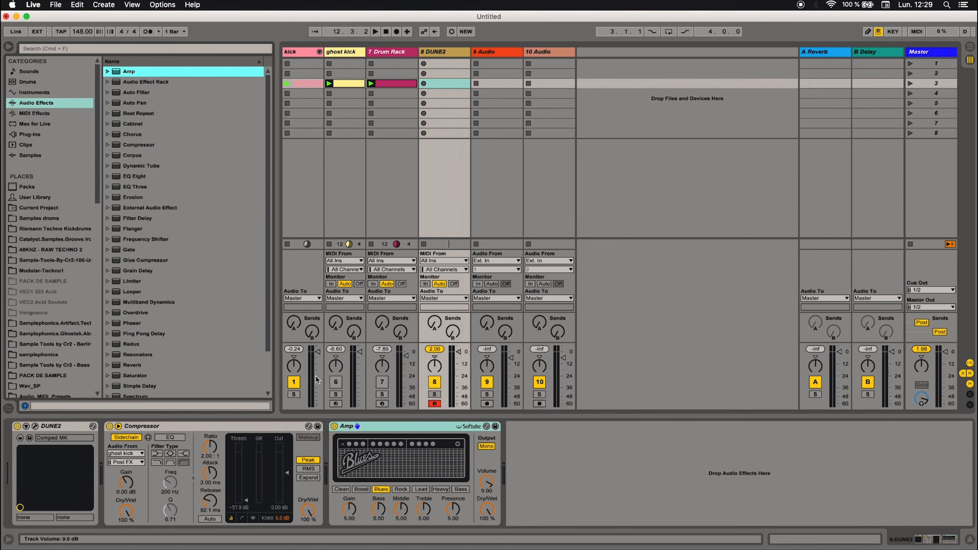
double_click(164, 136)
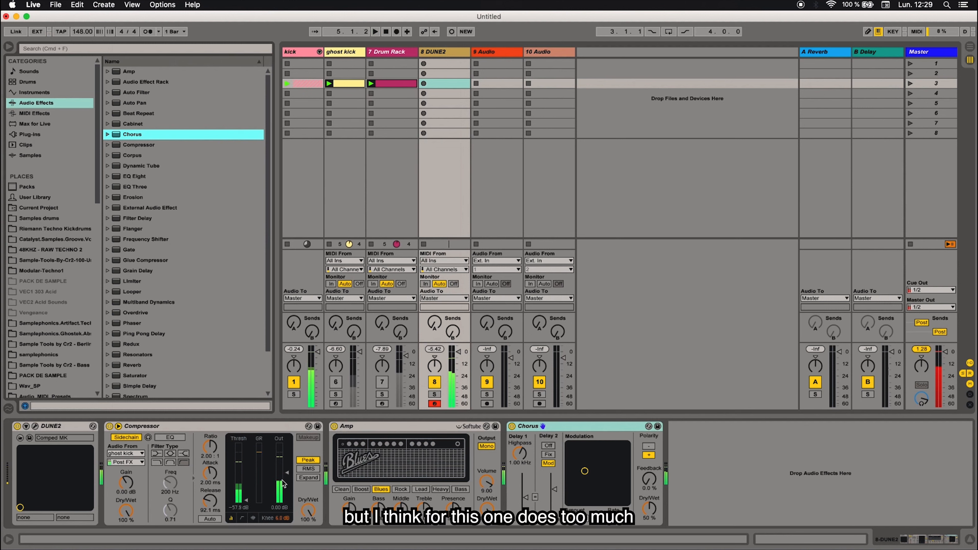
left_click_drag(245, 496, 245, 468)
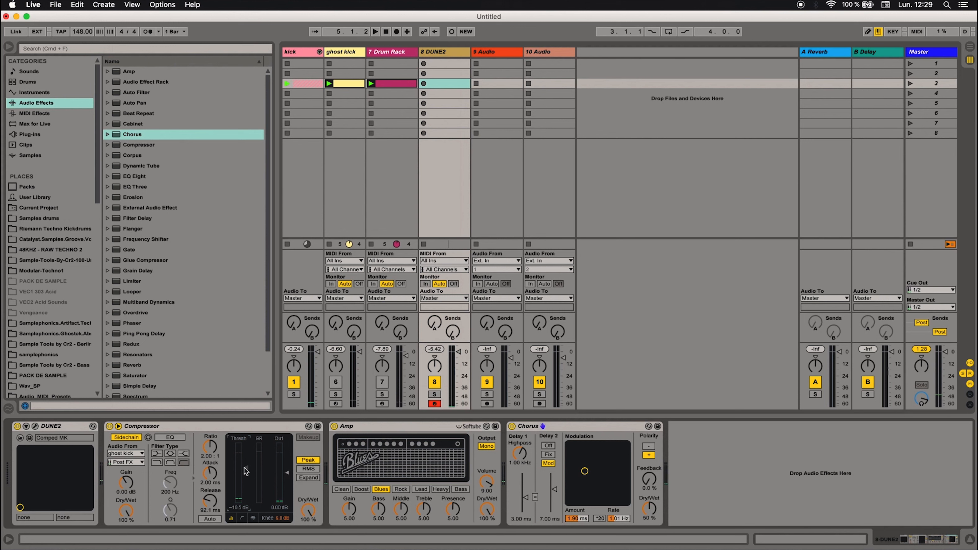
Record a four-bar MIDI clip with long C1, G#1 and D#1 notes in scene 3 of the 8 DUNE2 track
key("space")
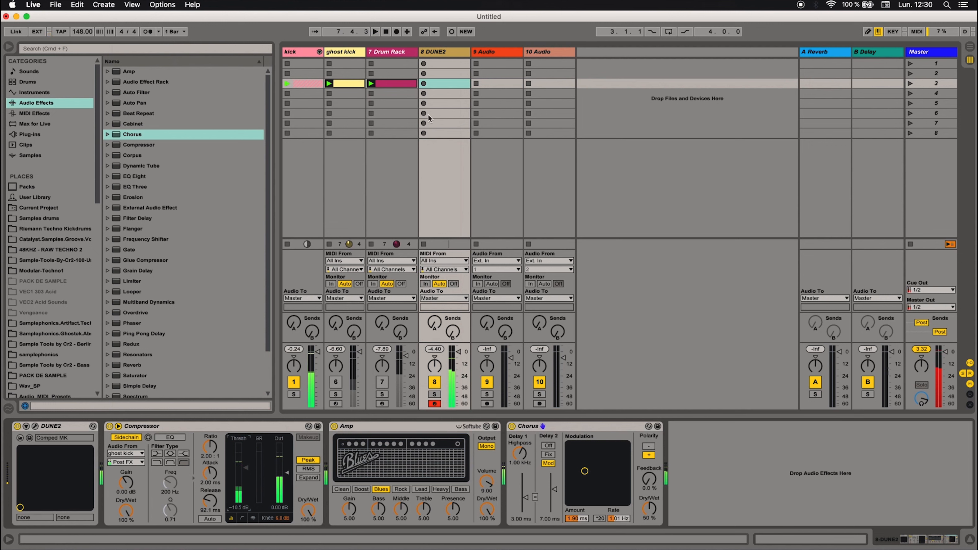
left_click(424, 83)
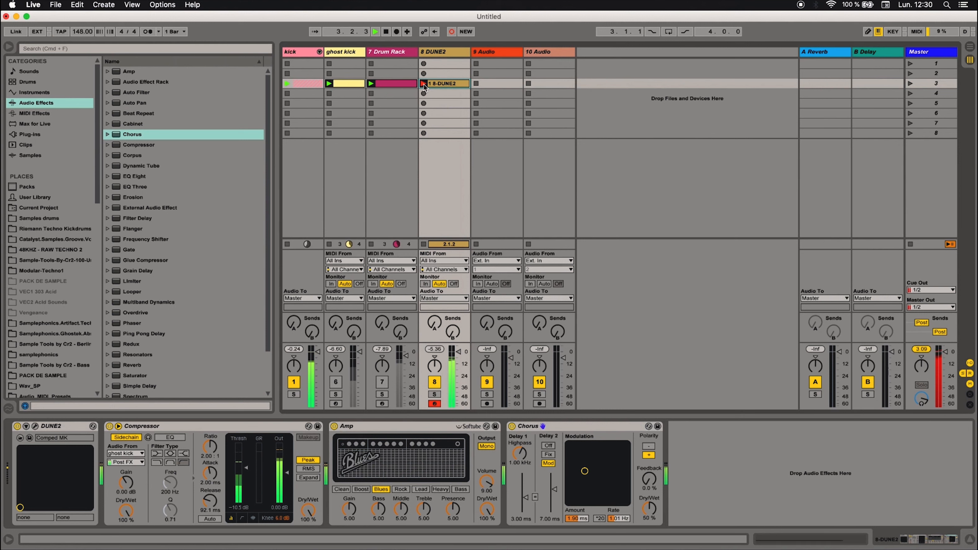
left_click(424, 83)
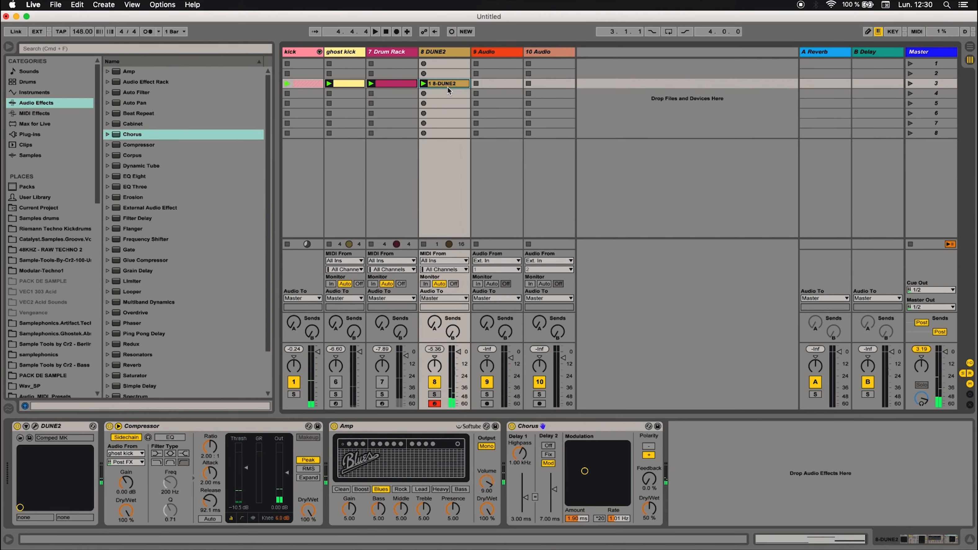
Open the recorded DUNE2 clip in the note editor and quantize all its notes
double_click(448, 85)
left_click_drag(145, 400, 173, 401)
scroll(208, 410, "down", 5)
left_click(367, 415)
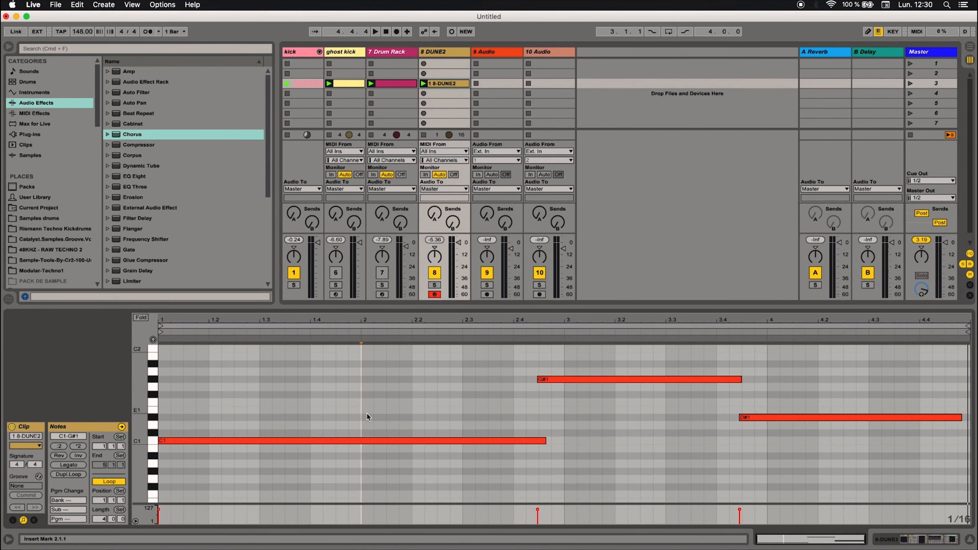
key("super+a")
key("super+u")
Play the DUNE2 clip and lengthen its last D#1 note past the end of bar 4
key("space")
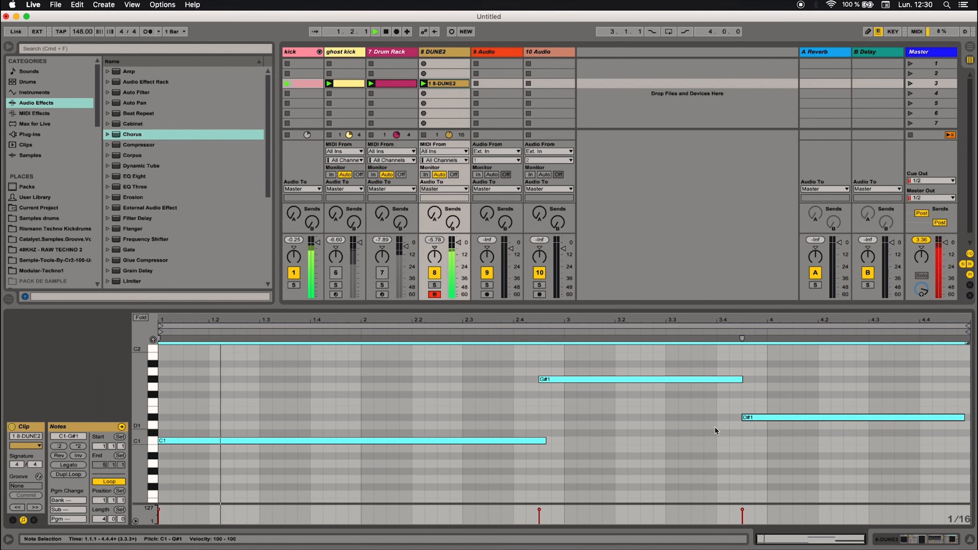
left_click(788, 403)
left_click(794, 418)
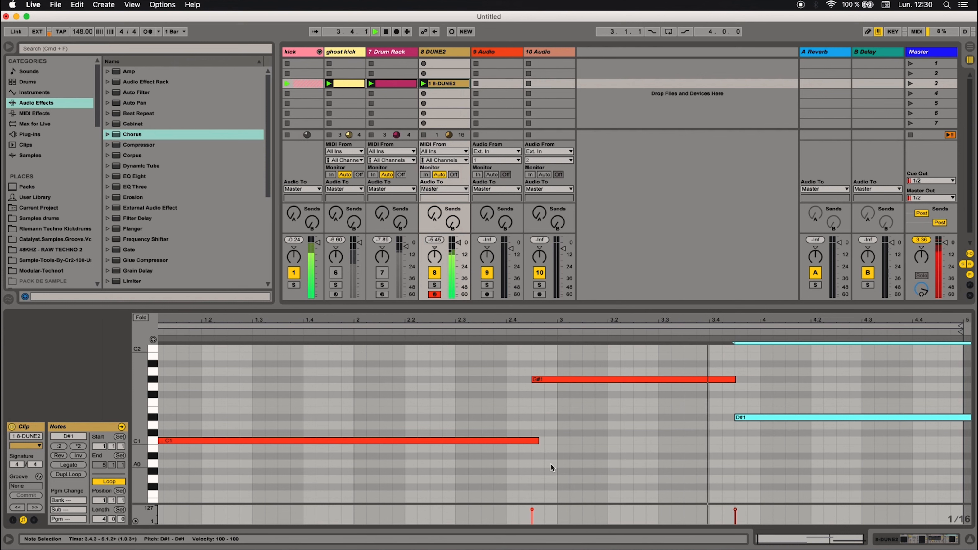
Unmute the 7 Drum Rack track, solo it together with 8 DUNE2 for comparison, and clear the solos
left_click(382, 273)
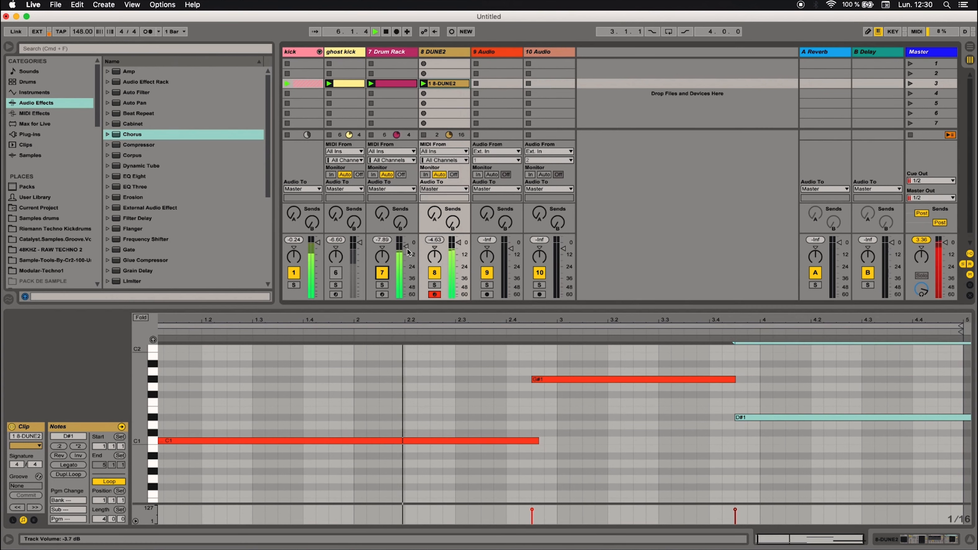
left_click(383, 285)
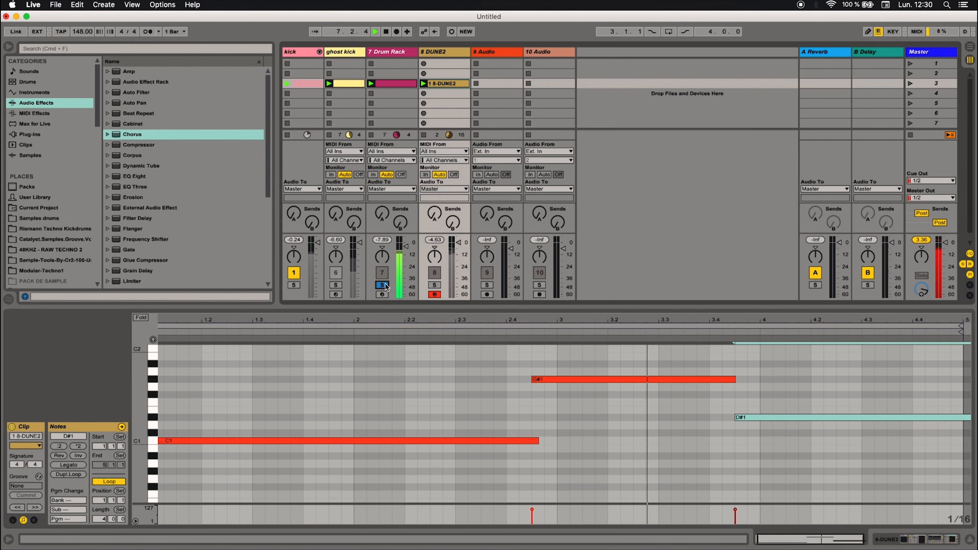
left_click(438, 286)
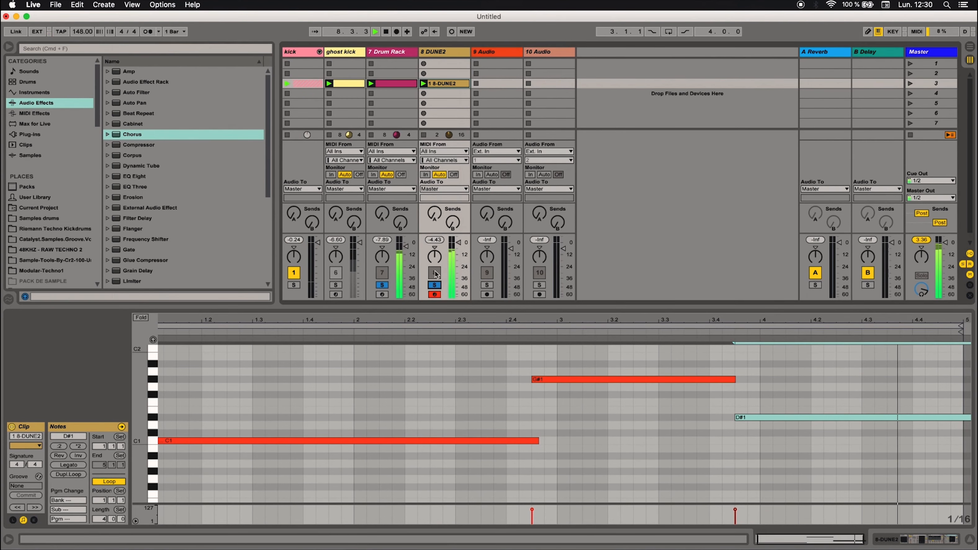
left_click(395, 83)
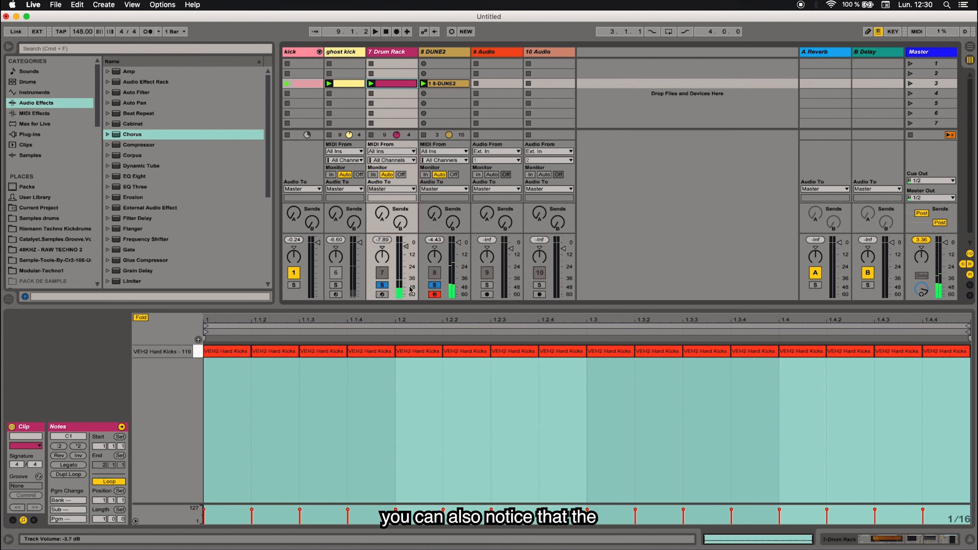
left_click(437, 286)
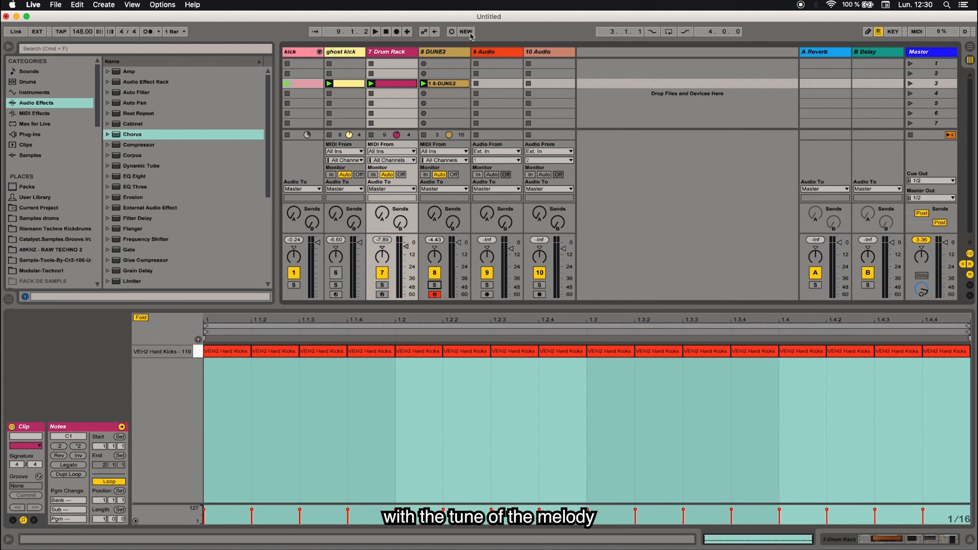
Look through the MIDI effects for the 8 DUNE2 track, checking Pitch, Random, Note Length, Velocity and Scale
left_click(448, 51)
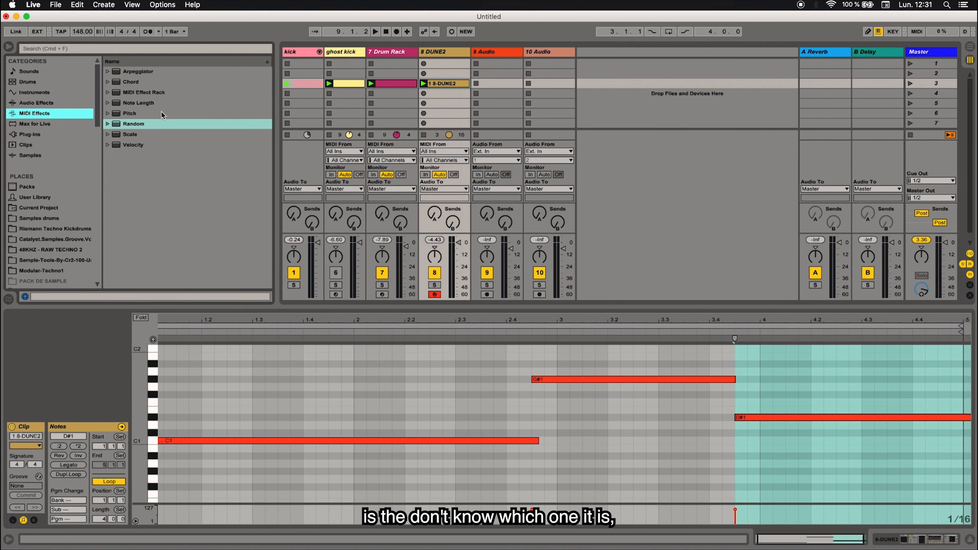
left_click(138, 117)
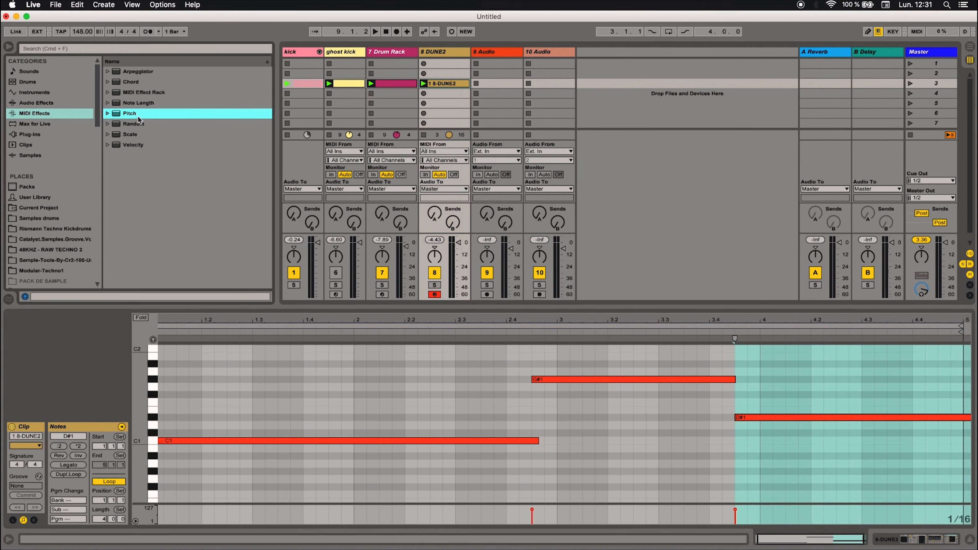
left_click(120, 124)
left_click(112, 112)
left_click(109, 103)
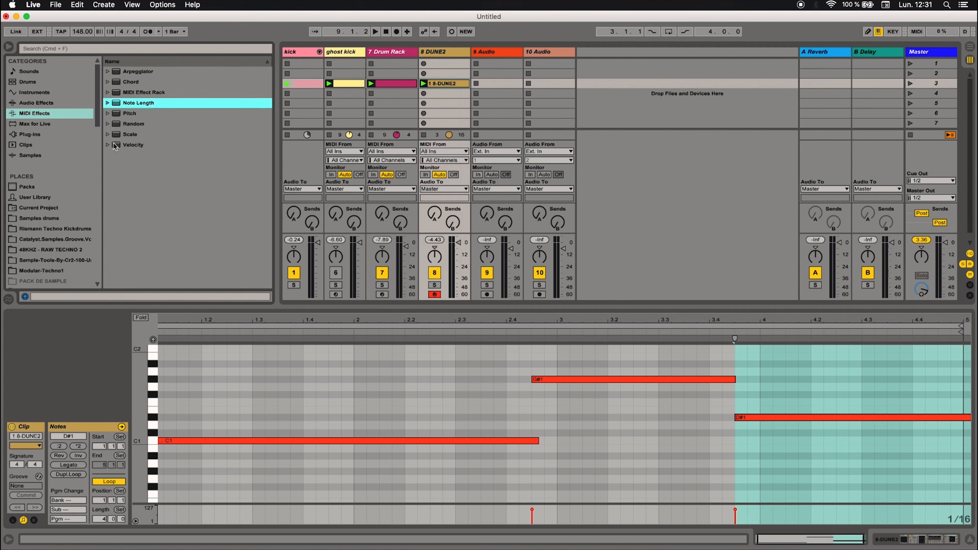
left_click(109, 145)
left_click(108, 145)
left_click(108, 133)
left_click(111, 137)
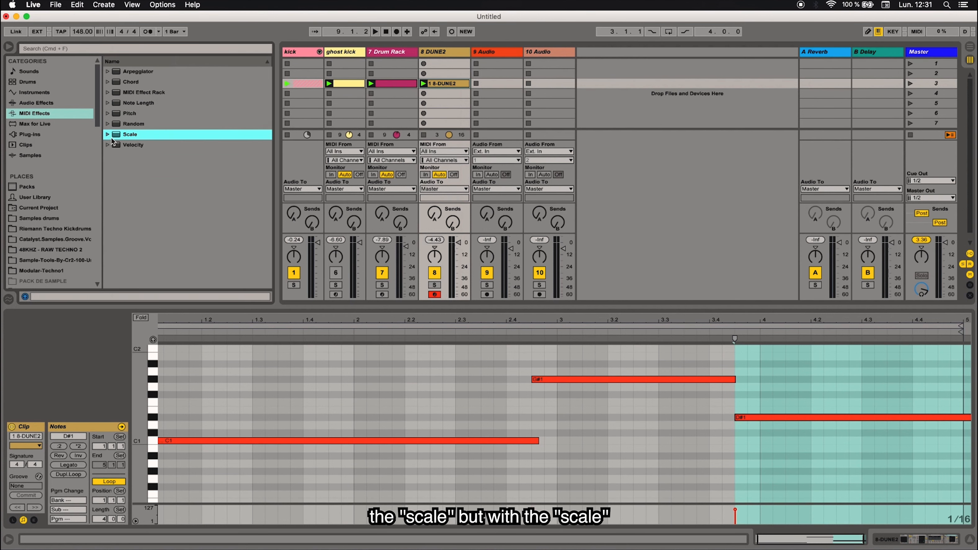